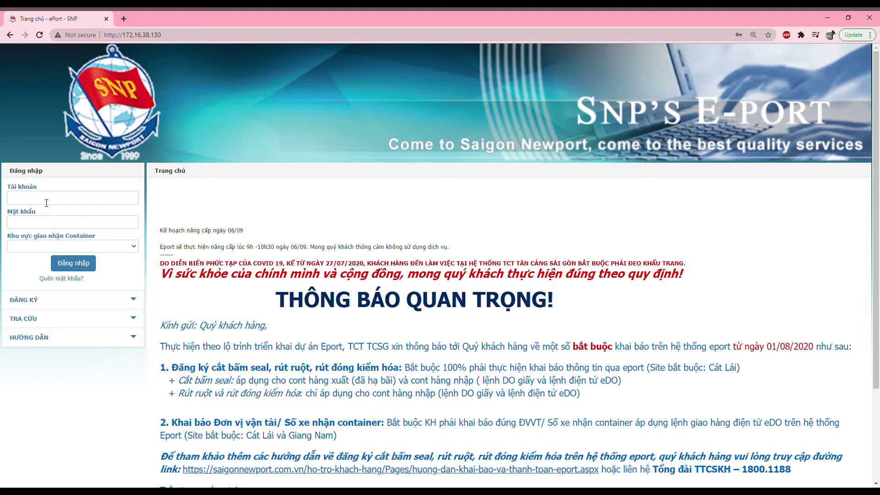
# Enter the account name and password on the E-Port login form
pyautogui.click(46, 203)
pyautogui.write('anhnk')
pyautogui.press('Tab')
pyautogui.write('*********')
# Choose the Cát Lái area, log in, and open ĐĂNG KÝ > Giao Cont hàng cho cảng
pyautogui.click(39, 246)
pyautogui.click(28, 258)
pyautogui.click(65, 264)
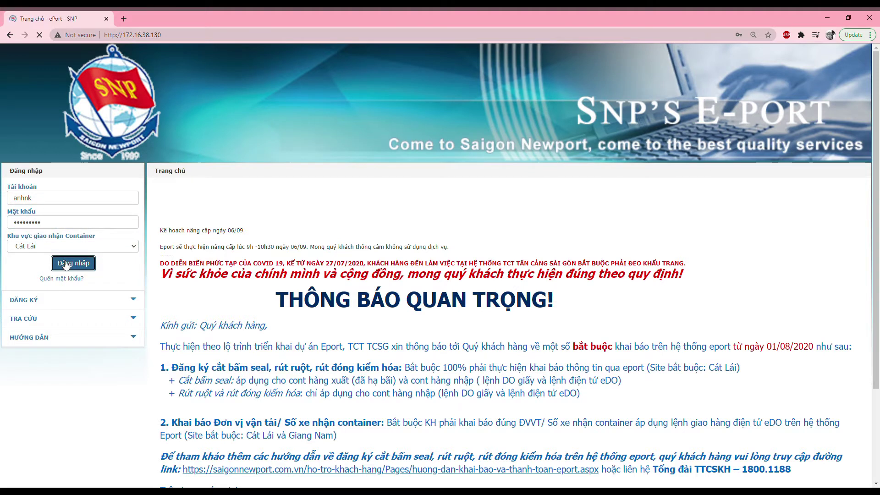
pyautogui.click(64, 253)
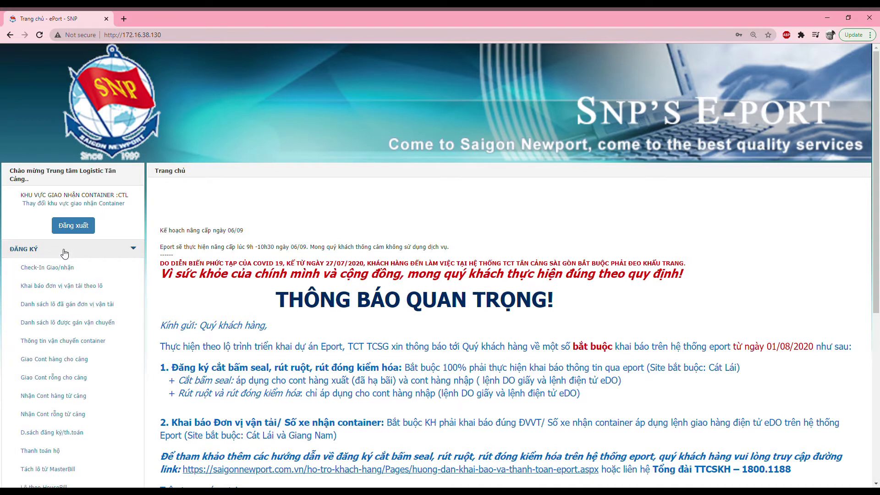
pyautogui.click(68, 359)
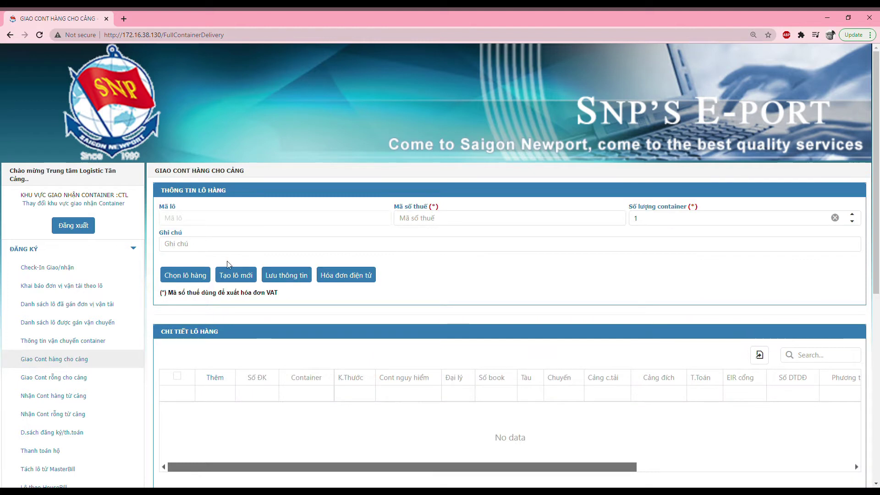
# Save a 10-container shipment under the shipper's tax code and open the registration form
pyautogui.click(419, 218)
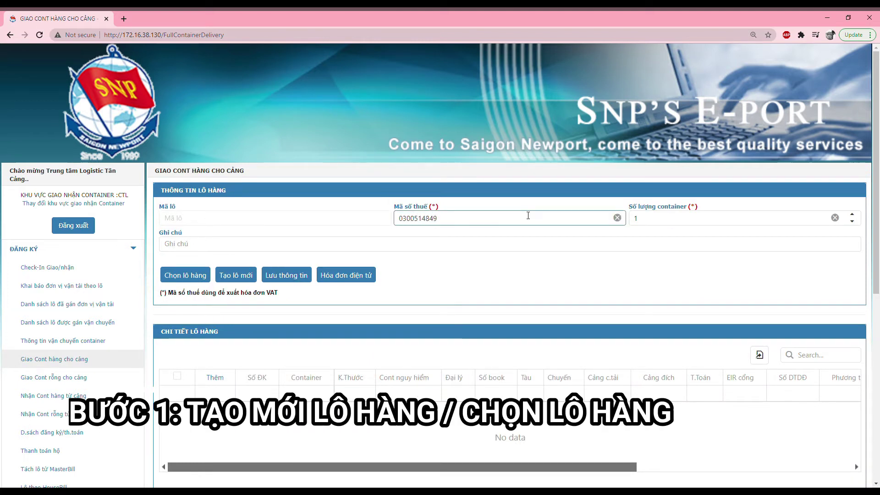
pyautogui.press('Tab')
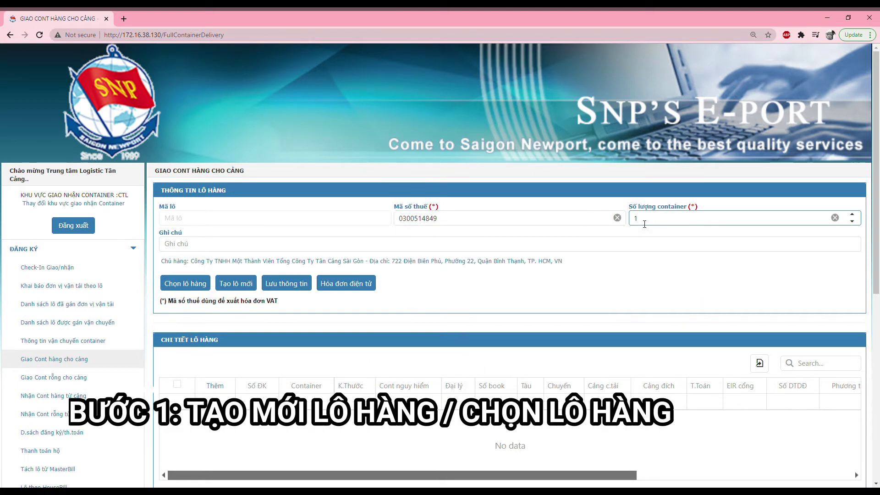
pyautogui.write('0')
pyautogui.click(286, 283)
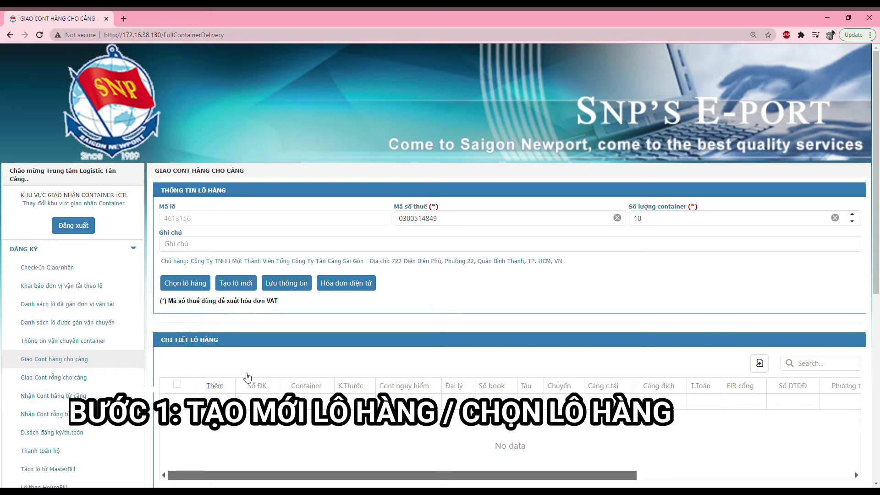
pyautogui.click(375, 356)
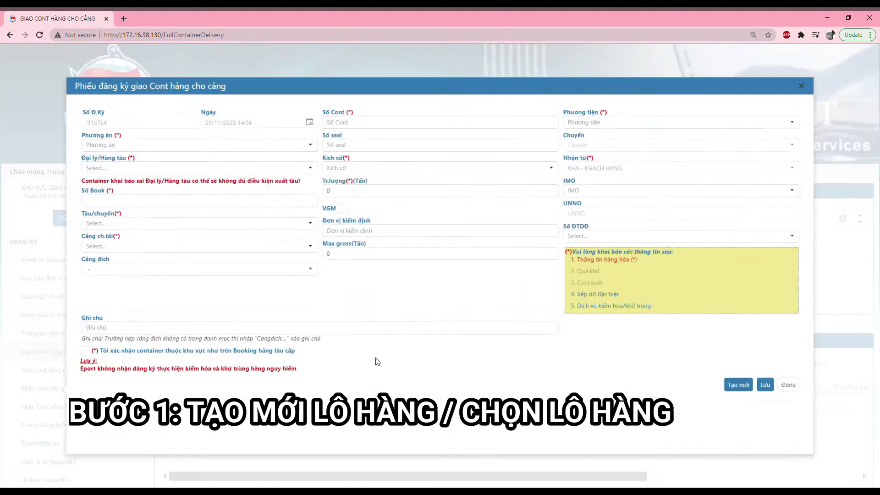
# Set plan HBCX, transport 1 - Truck and shipping agent OOCL SOC
pyautogui.click(237, 202)
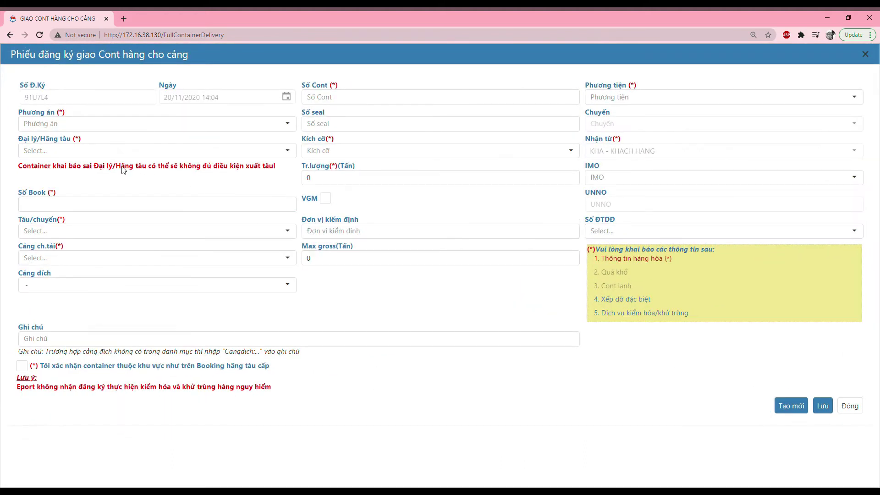
pyautogui.click(98, 124)
pyautogui.click(90, 139)
pyautogui.click(671, 100)
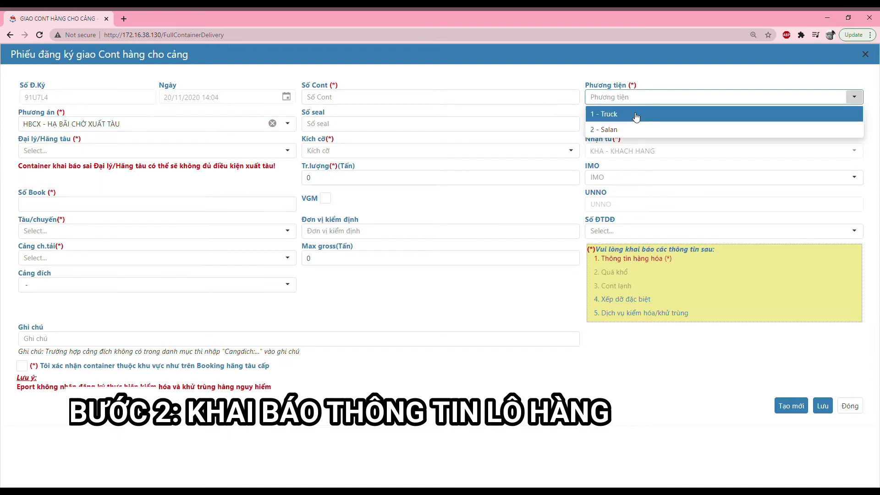
pyautogui.click(632, 114)
pyautogui.click(93, 155)
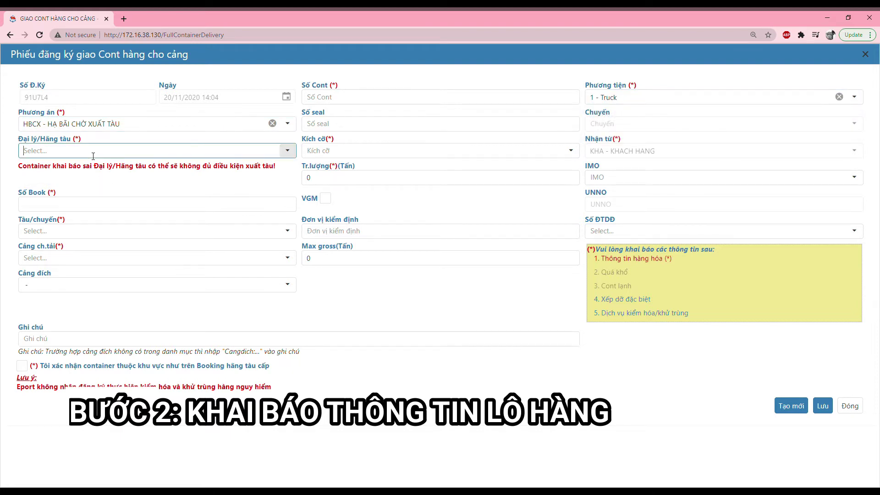
pyautogui.write('ocl')
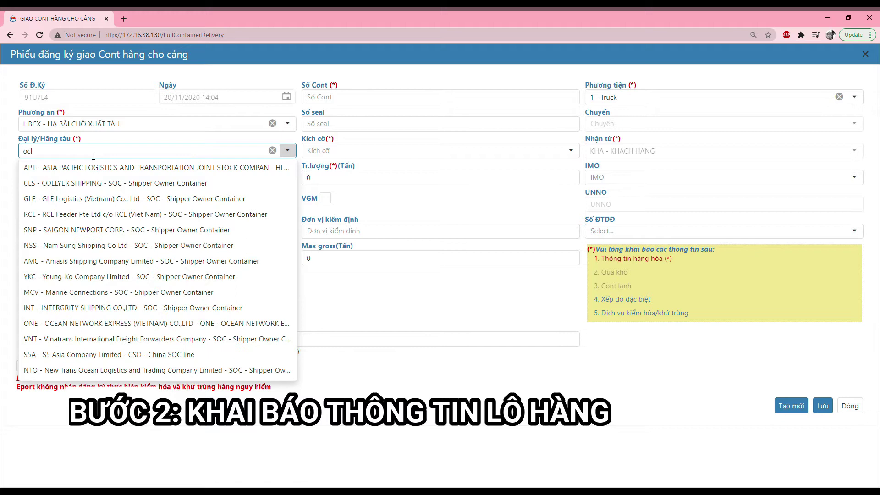
pyautogui.click(93, 168)
# Enter booking number OCL741852 and select vessel voyage THANA BHUM 292S
pyautogui.click(69, 205)
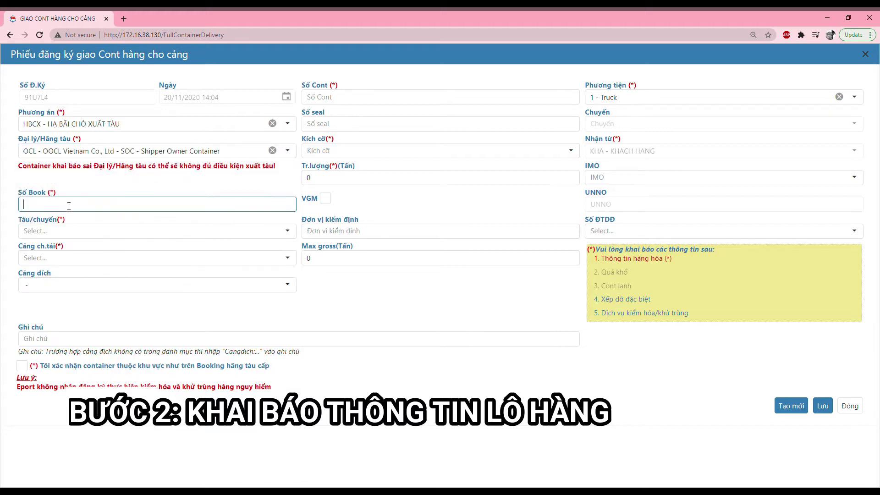
pyautogui.write('OCL741852')
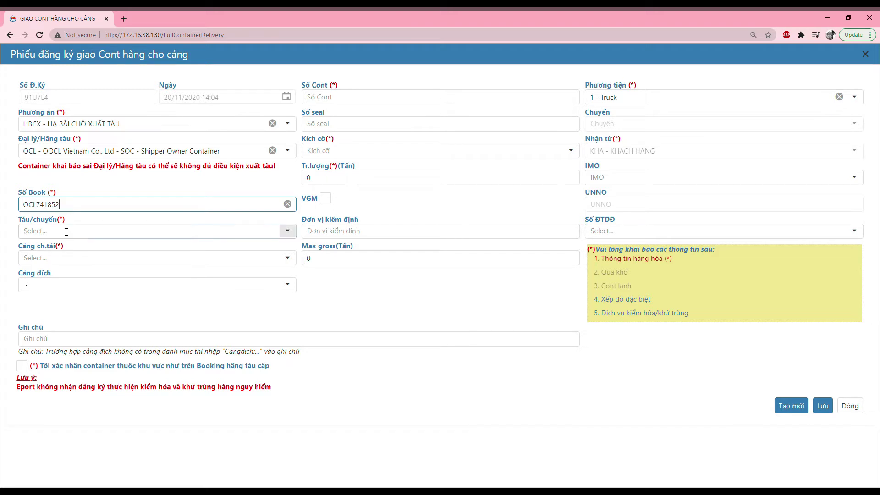
pyautogui.click(66, 231)
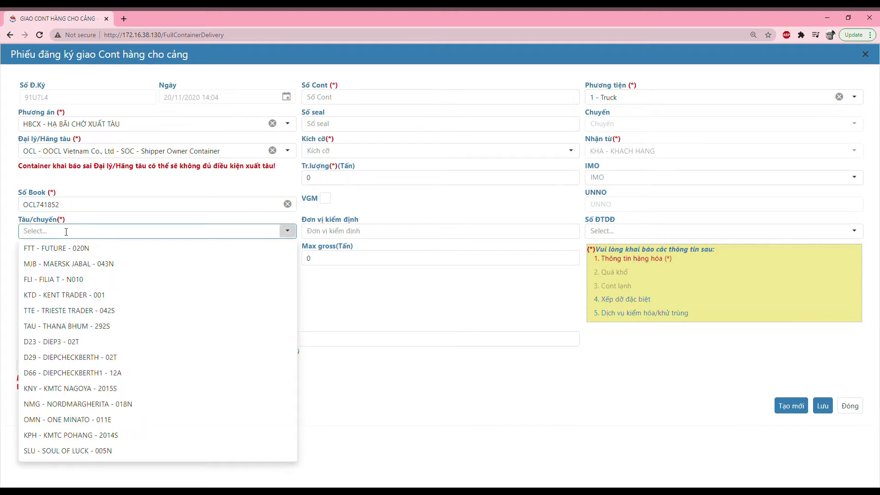
pyautogui.click(65, 325)
# Set loading port Singapore (SGSIN) and destination port Aberdeen (USABZ)
pyautogui.click(60, 261)
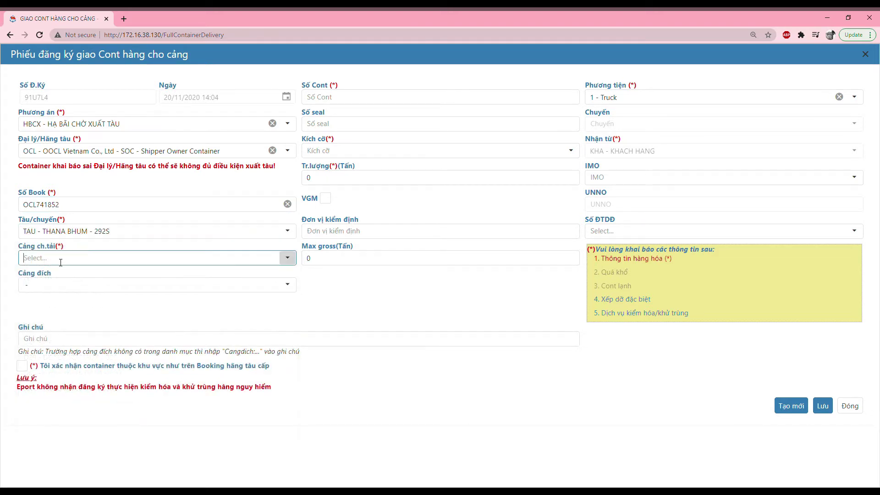
pyautogui.click(68, 280)
pyautogui.click(64, 285)
pyautogui.click(102, 207)
pyautogui.click(123, 286)
pyautogui.moveTo(19, 352); pyautogui.dragTo(326, 355)
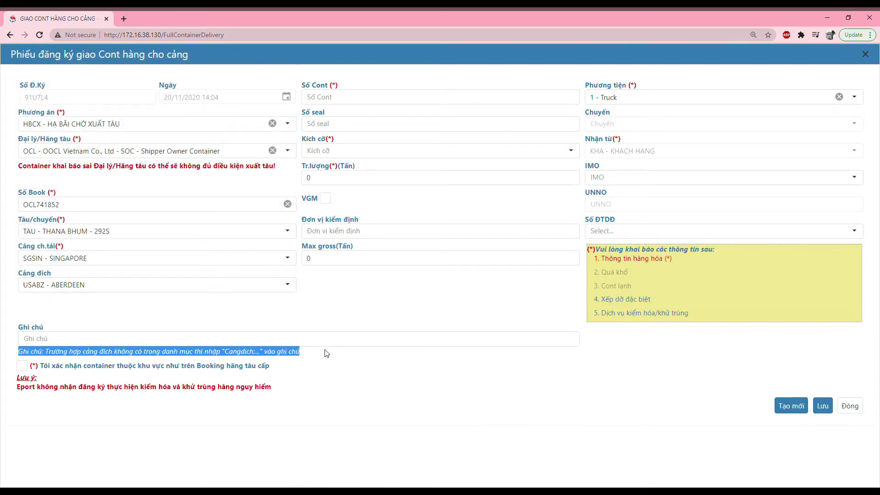
pyautogui.click(344, 322)
# Enter container OOCU1234567 with seal OCL123 and size 2200 GP
pyautogui.click(333, 98)
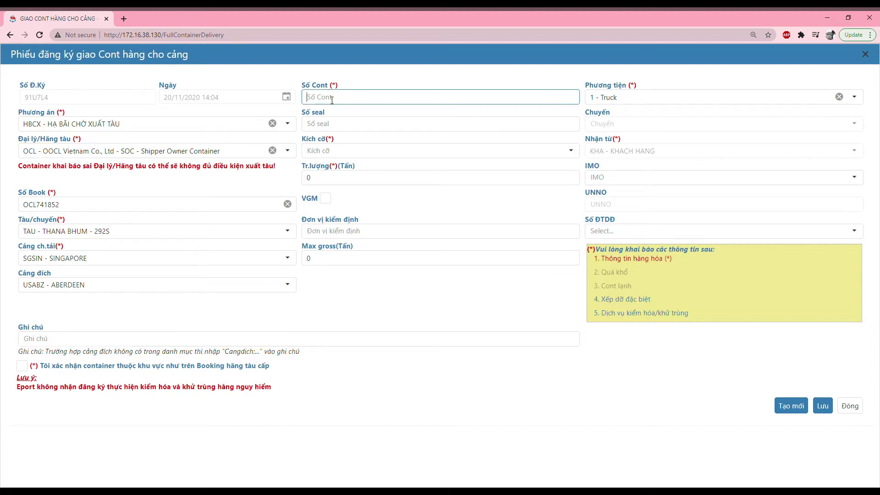
pyautogui.write('OOCU1234567')
pyautogui.click(338, 125)
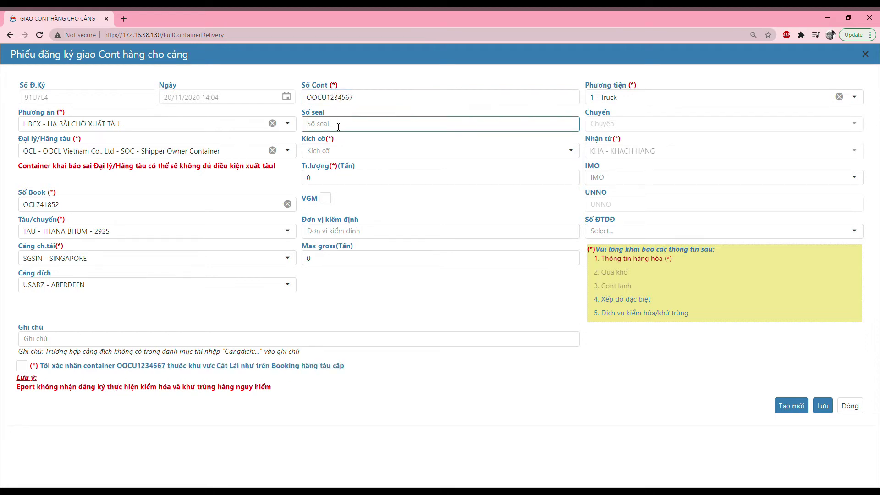
pyautogui.write('OCL123')
pyautogui.click(339, 151)
pyautogui.press('Down')
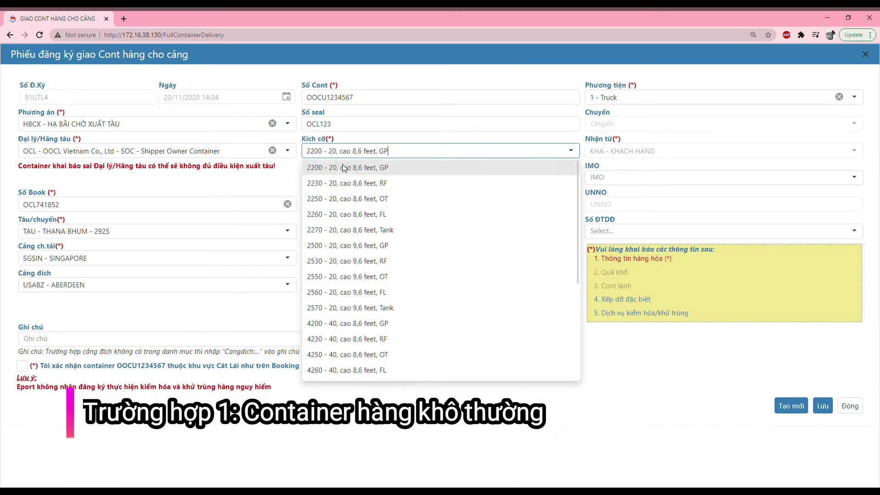
pyautogui.click(343, 168)
pyautogui.doubleClick(383, 151)
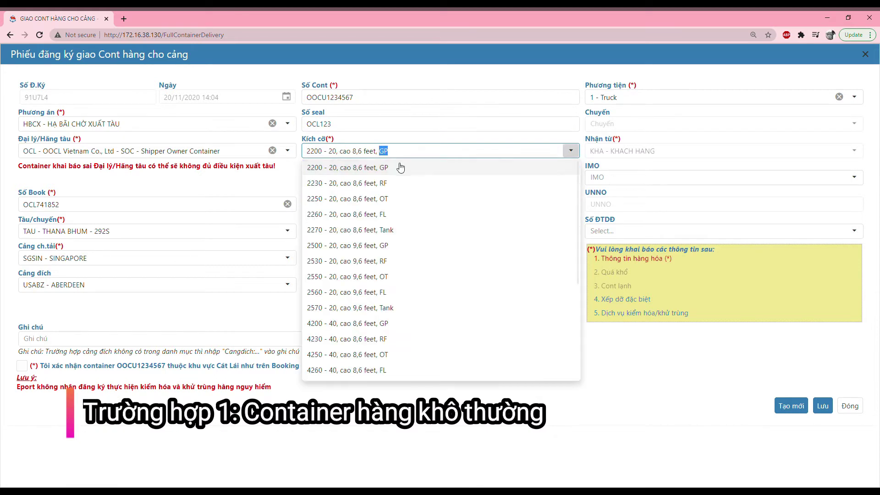
pyautogui.click(402, 152)
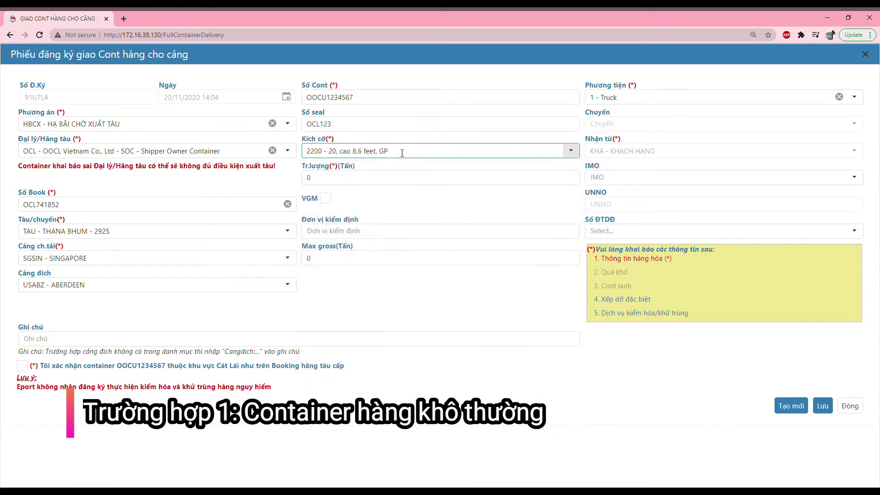
# Set weight 25 tonnes, VGM by CHUHANG, max gross 30.48, and save the container
pyautogui.click(333, 182)
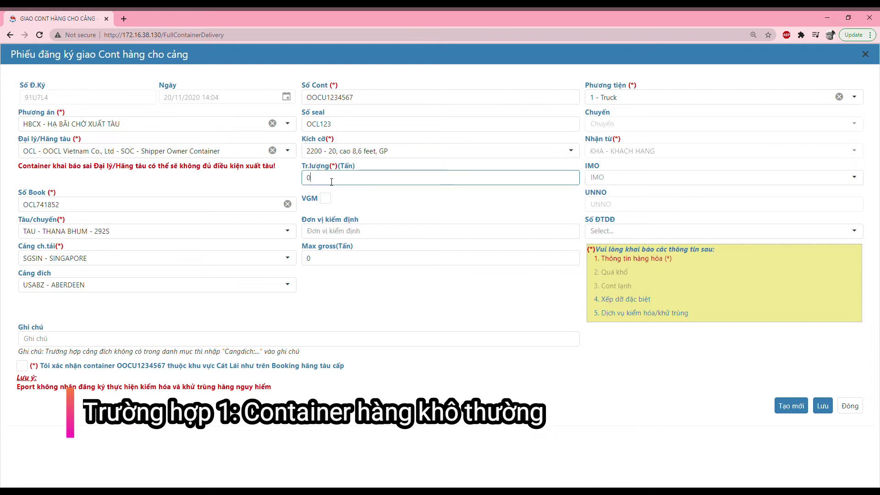
pyautogui.press('BackSpace')
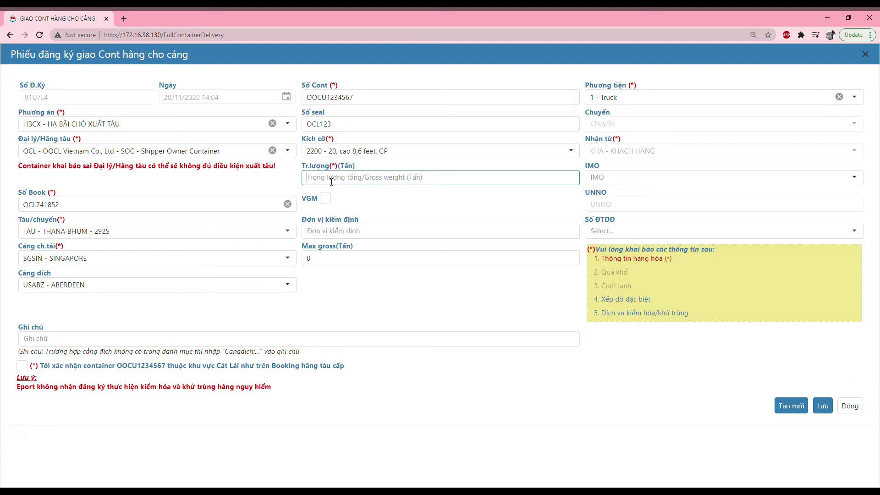
pyautogui.write('25')
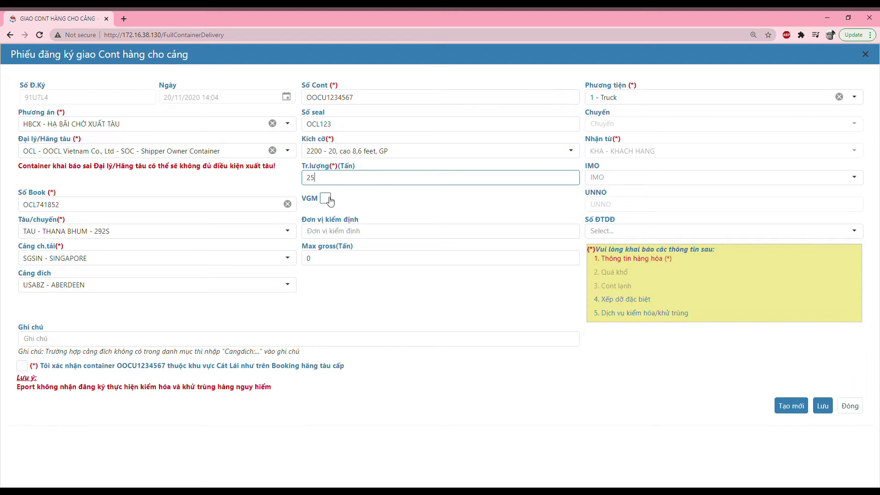
pyautogui.click(331, 202)
pyautogui.click(338, 232)
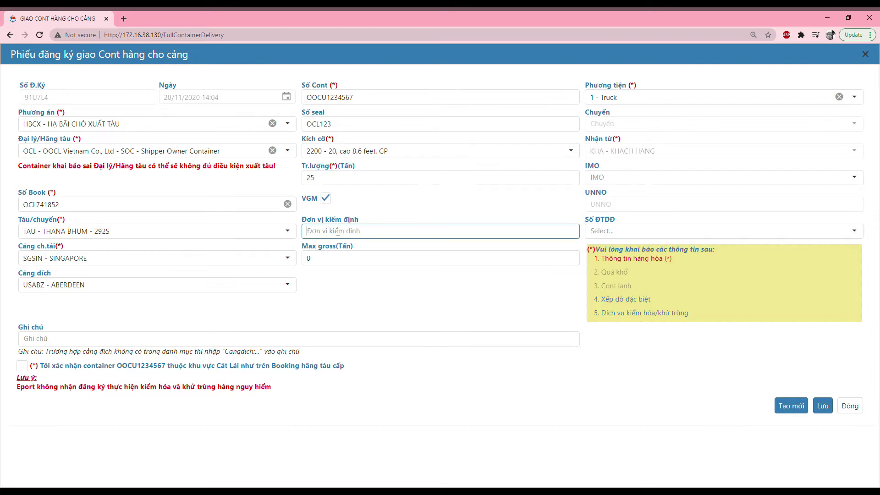
pyautogui.write('CHUHANG')
pyautogui.click(329, 260)
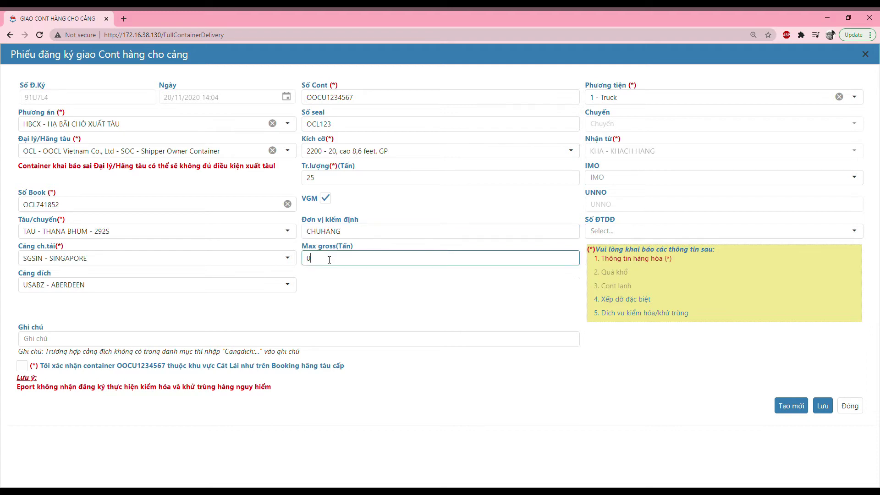
pyautogui.press('BackSpace')
pyautogui.write('30.48')
pyautogui.click(792, 406)
# Enter container OOCU1234567, seal OCL123 and reefer size 2230 RF
pyautogui.click(340, 99)
pyautogui.write('OOC')
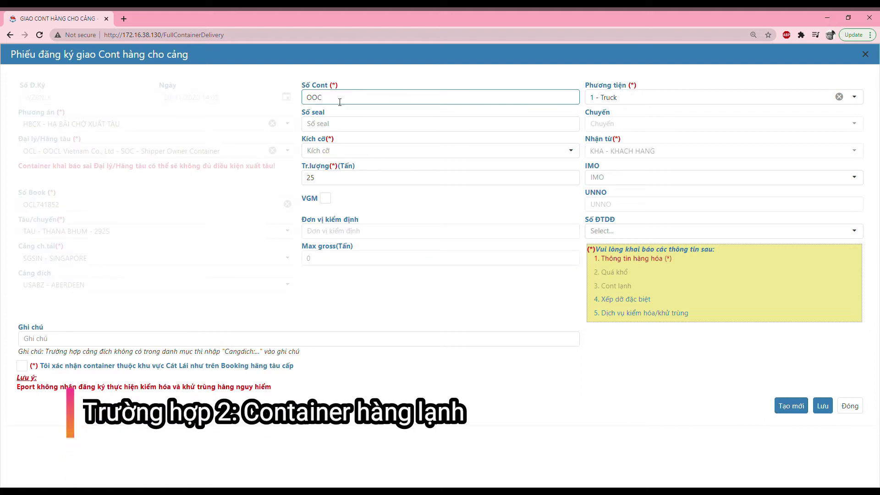
pyautogui.write('U1234567')
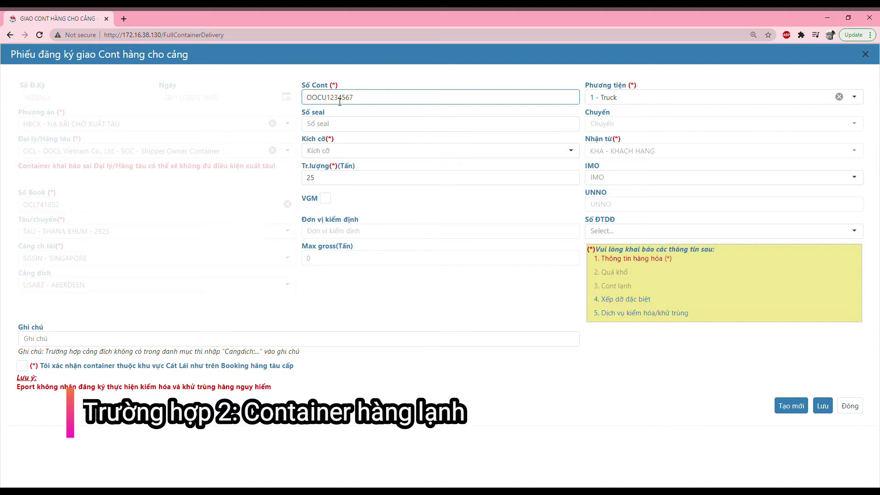
pyautogui.click(345, 128)
pyautogui.write('OCL123')
pyautogui.click(341, 153)
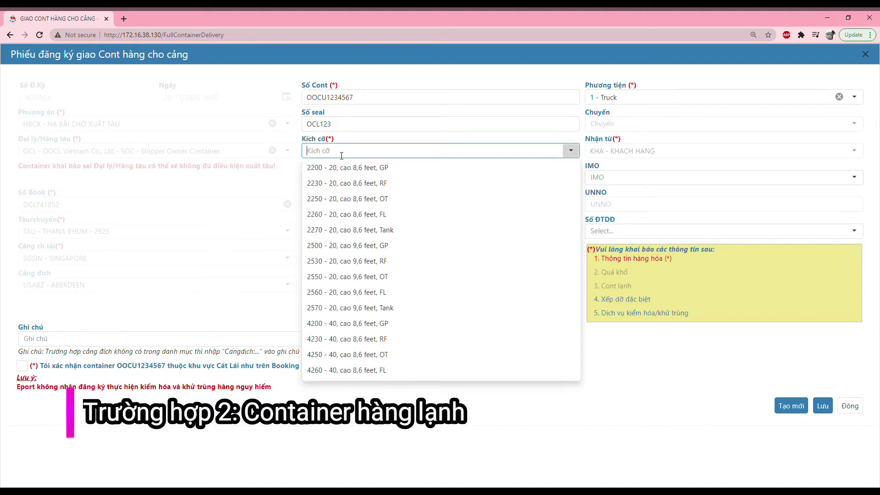
pyautogui.click(379, 183)
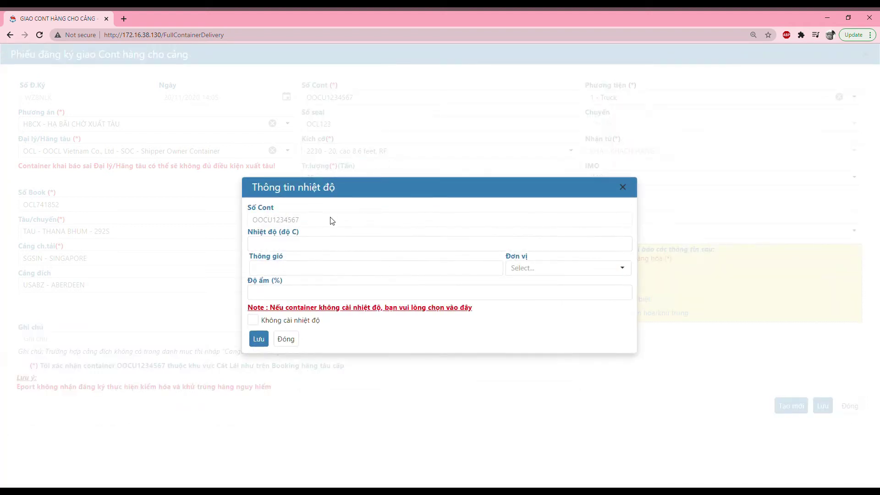
# Fill the reefer settings: temperature -15, ventilation 0 in M3, humidity 0
pyautogui.click(292, 250)
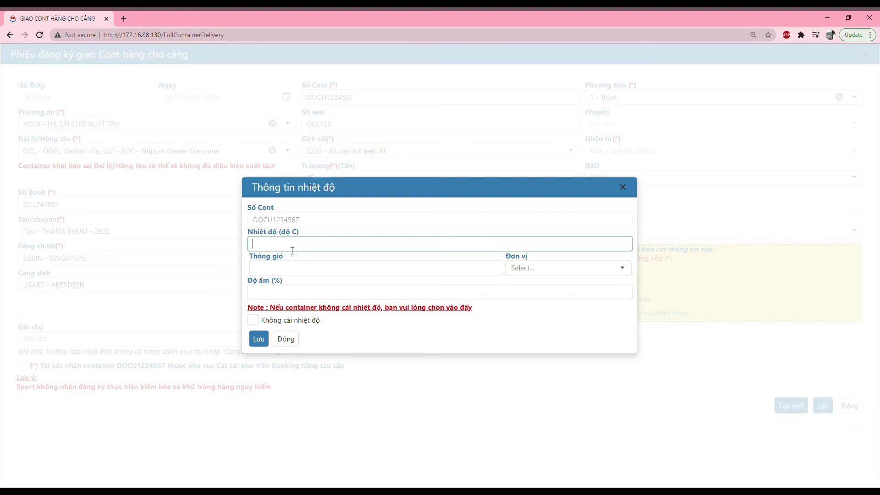
pyautogui.write('-15')
pyautogui.click(294, 273)
pyautogui.write('0')
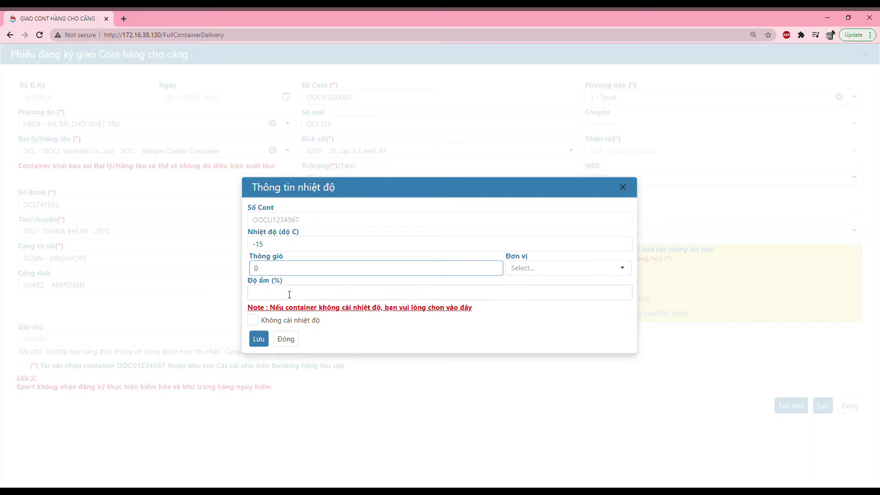
pyautogui.click(289, 296)
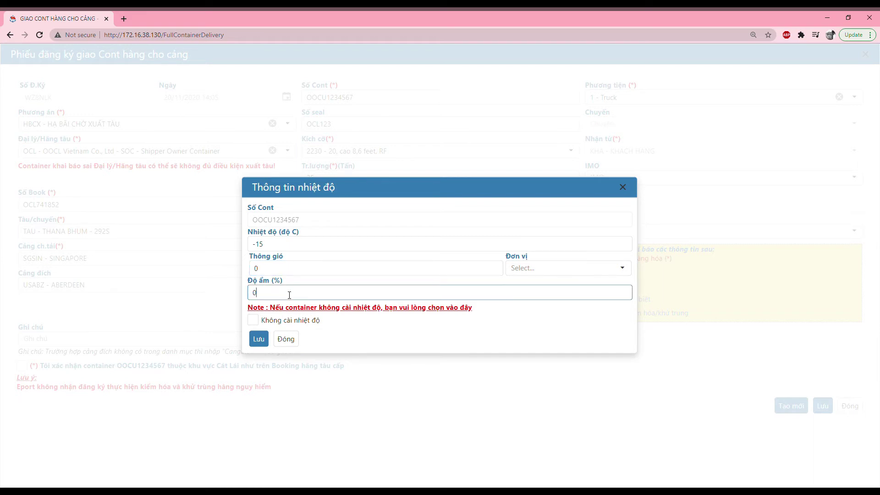
pyautogui.click(531, 269)
pyautogui.click(534, 287)
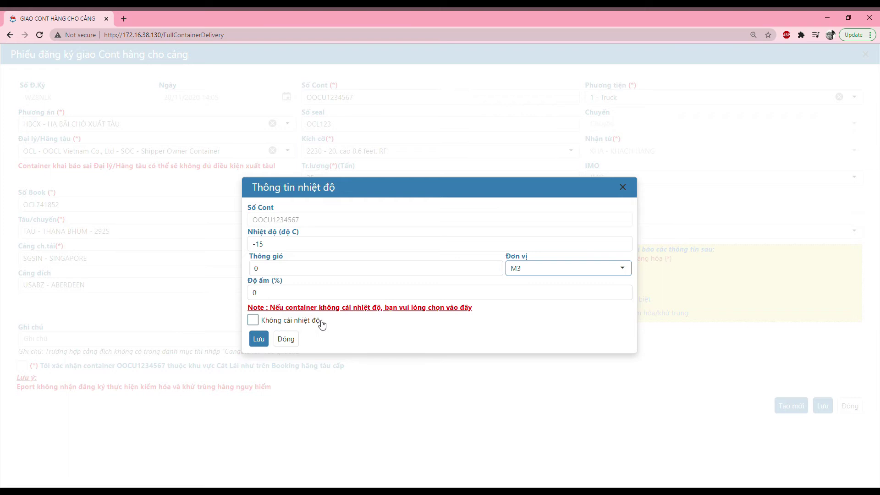
# Save the temperature details and set VGM by CHUHANG with max gross 30.48
pyautogui.click(259, 340)
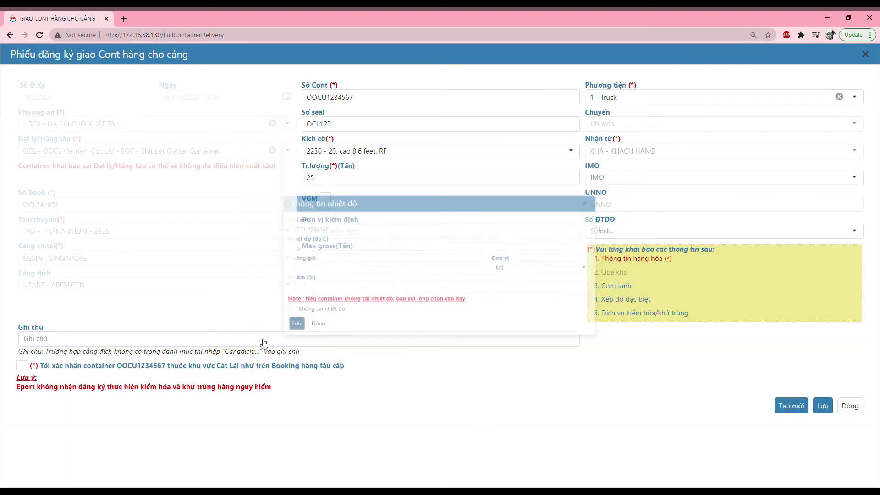
pyautogui.click(333, 179)
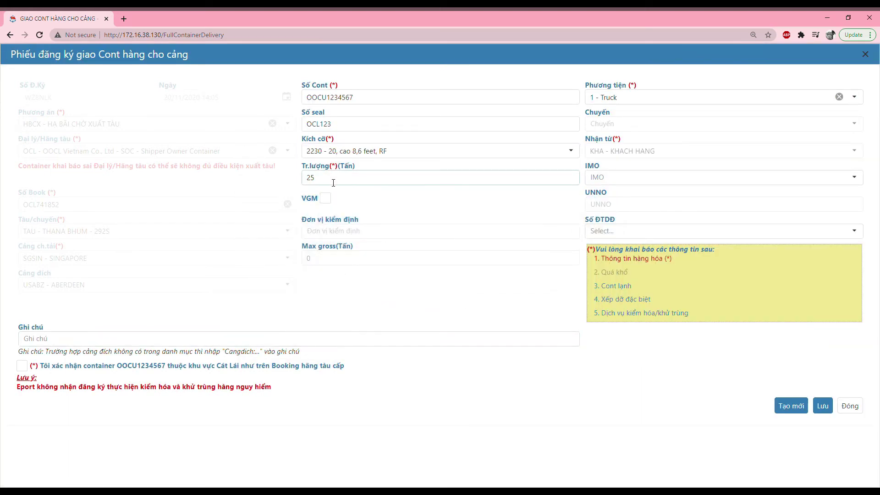
pyautogui.click(333, 182)
pyautogui.click(325, 198)
pyautogui.click(329, 231)
pyautogui.write('CHUHANG')
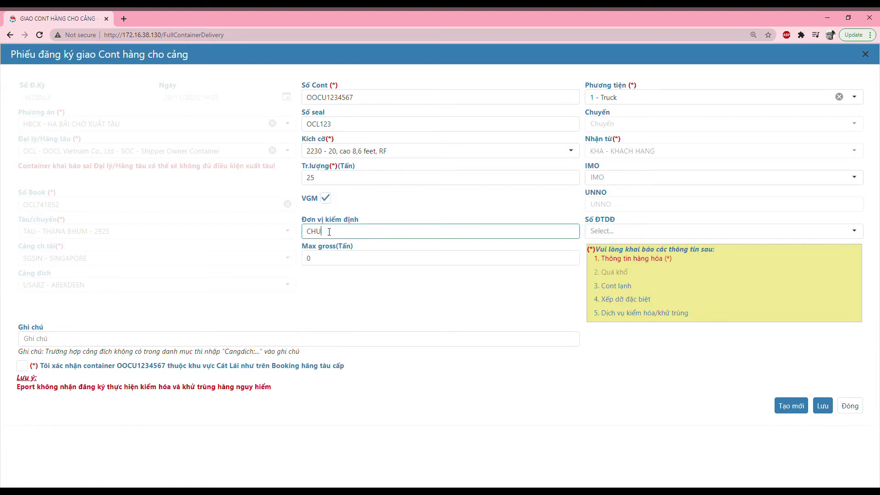
pyautogui.click(317, 263)
pyautogui.press('BackSpace')
pyautogui.write('30.48')
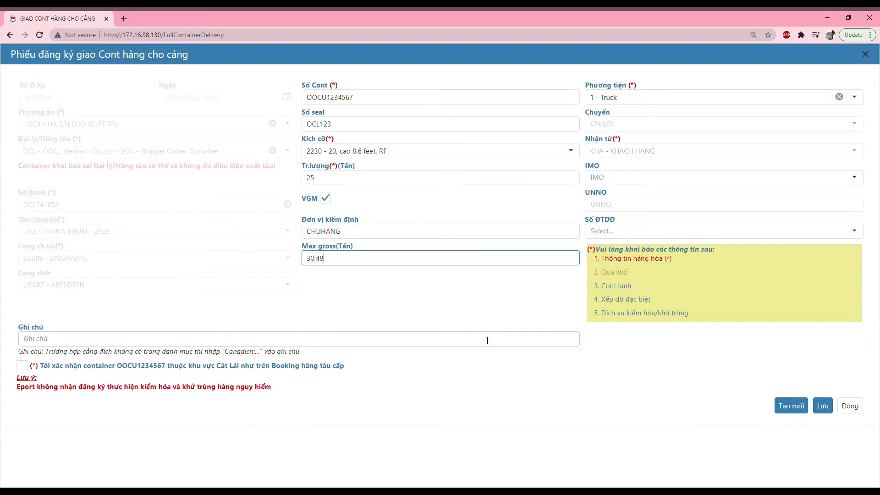
# Start a new registration with container number OOCU1234567
pyautogui.click(792, 411)
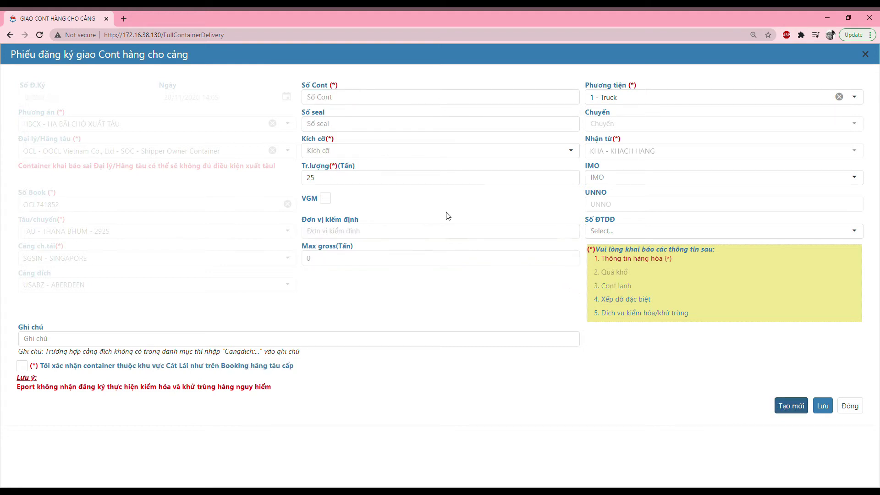
pyautogui.click(403, 98)
pyautogui.write('OOCU123456')
# Enter seal OCL123, IMO class 4.1 FLAMMABLE SOLID and UNNO 1587
pyautogui.click(341, 124)
pyautogui.write('OCL123')
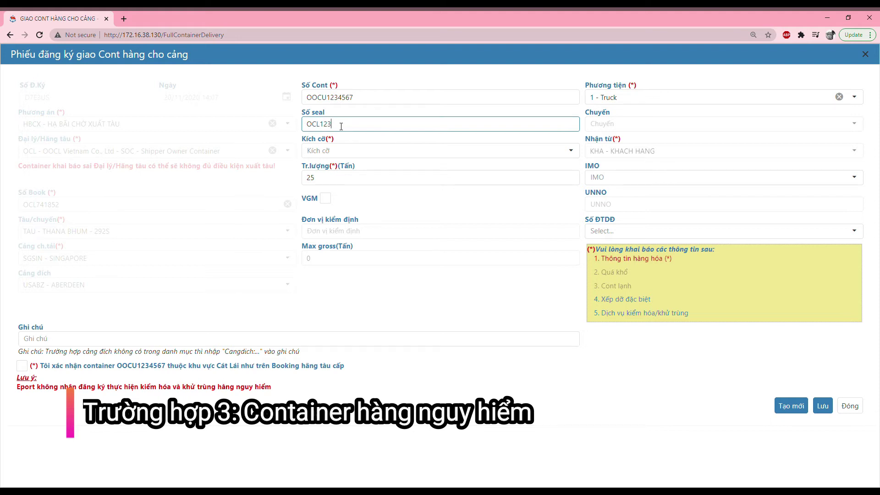
pyautogui.click(609, 185)
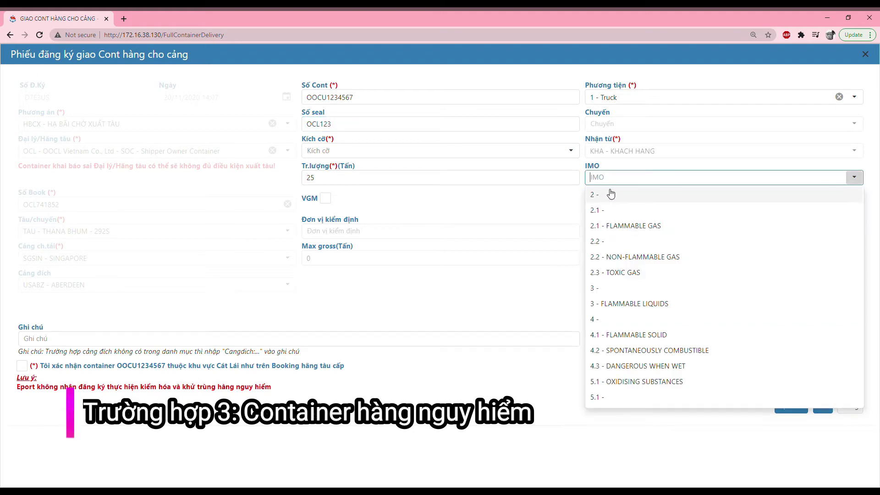
pyautogui.click(627, 334)
pyautogui.click(604, 211)
pyautogui.write('1587')
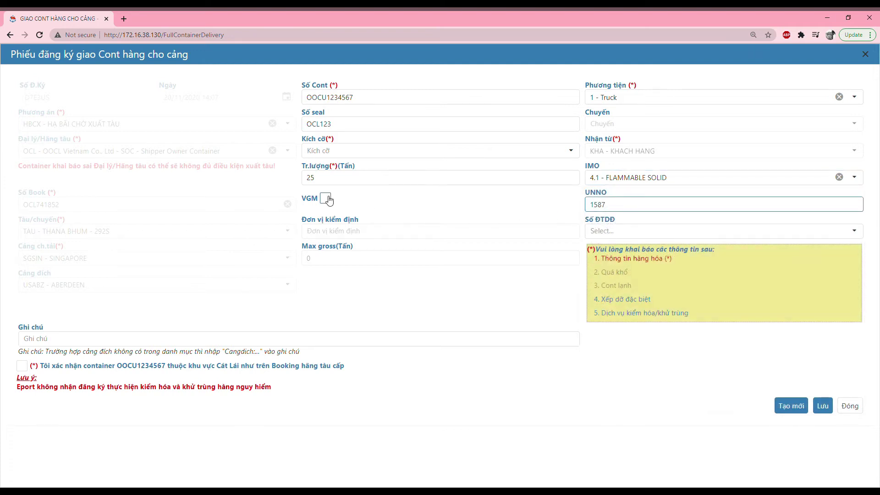
# Set size 2200 GP, VGM by CHUHANG and max gross 30.48
pyautogui.click(353, 151)
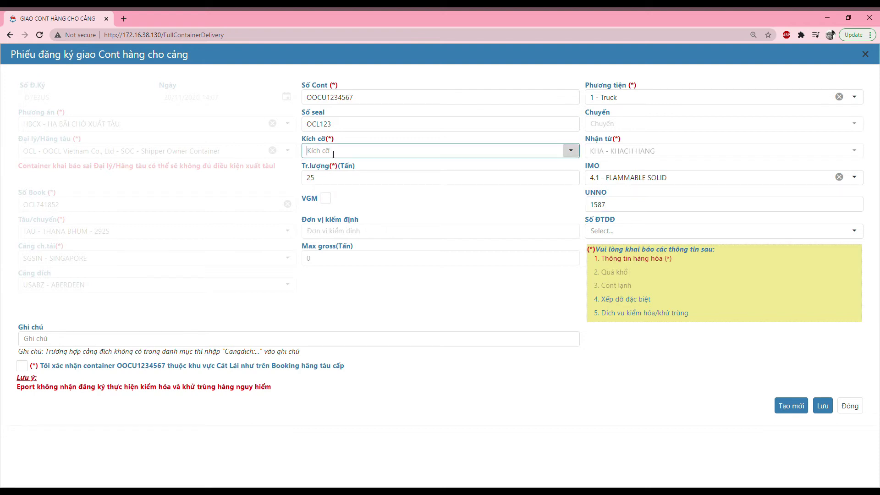
pyautogui.click(358, 174)
pyautogui.click(326, 183)
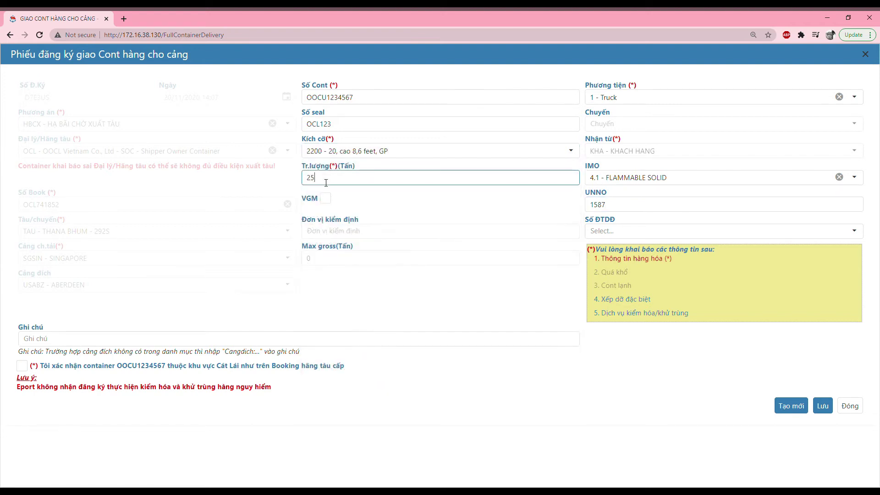
pyautogui.click(326, 198)
pyautogui.click(330, 234)
pyautogui.write('CHUHANG')
pyautogui.press('Tab')
pyautogui.write('30.48')
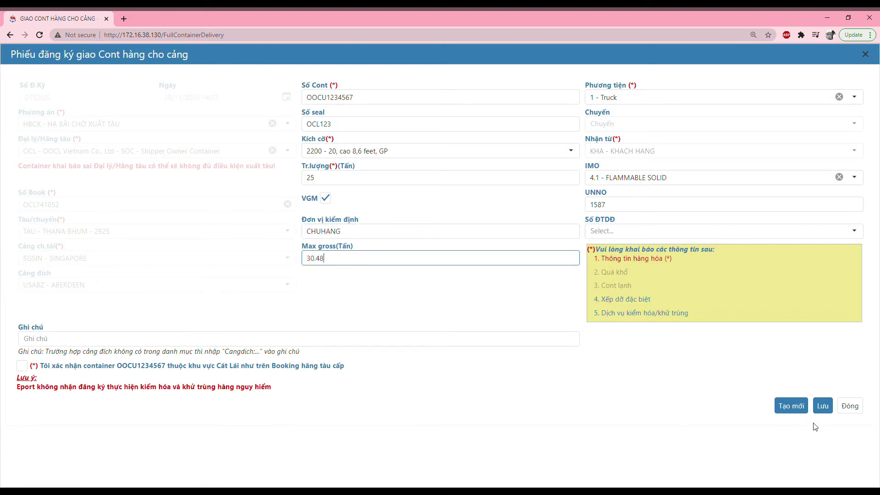
# Create a new registration with container OOCU1234567 and seal OCL123, then open the size list
pyautogui.click(792, 406)
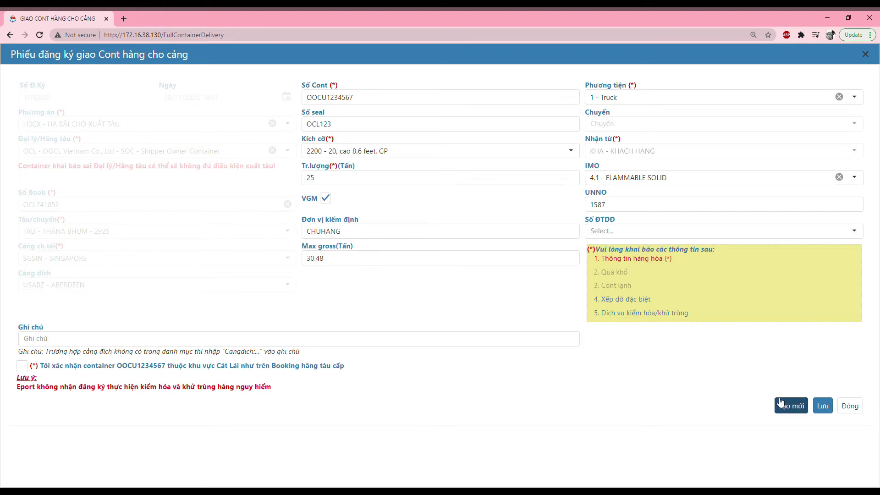
pyautogui.click(352, 100)
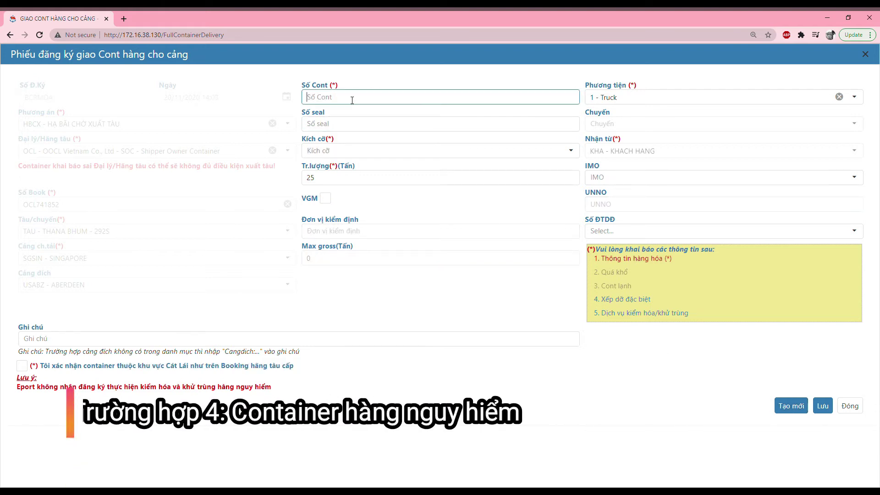
pyautogui.write('OOC')
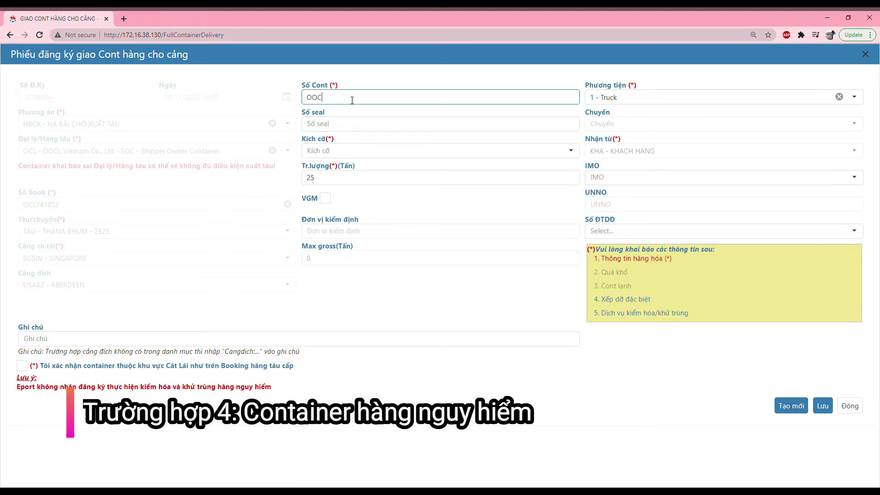
pyautogui.write('U1234567')
pyautogui.click(348, 129)
pyautogui.write('OCL123')
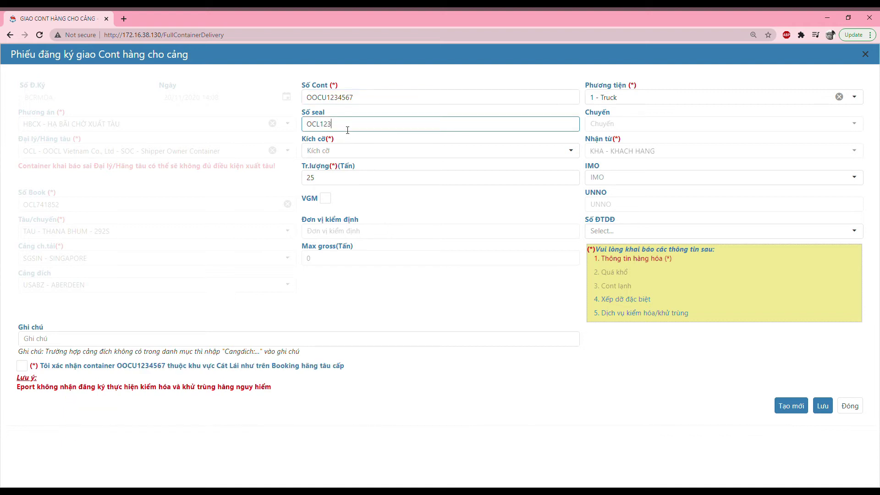
pyautogui.click(342, 146)
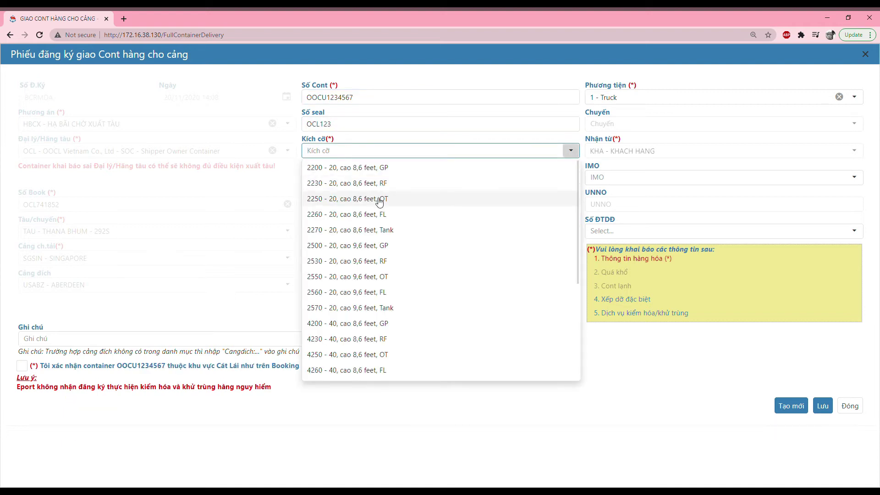
# Choose size 2260 FL and save detailed oversize of 5 cm right and 15 cm left
pyautogui.click(381, 214)
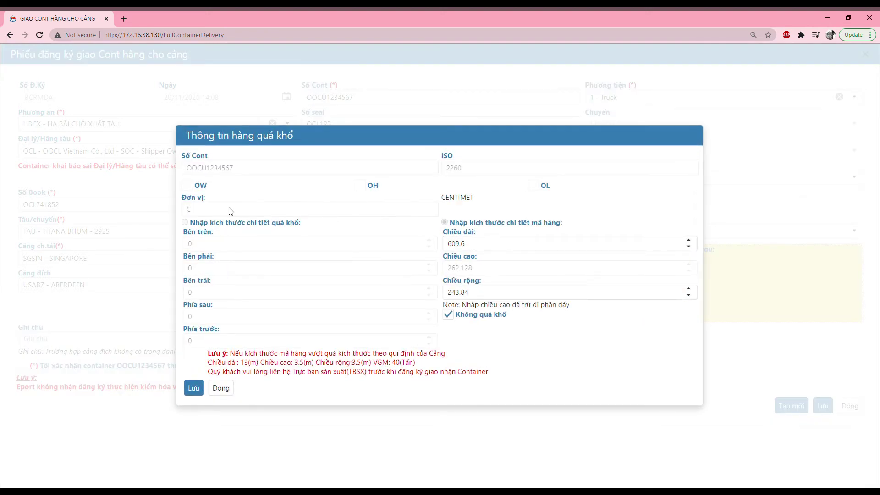
pyautogui.click(448, 314)
pyautogui.click(185, 222)
pyautogui.click(201, 248)
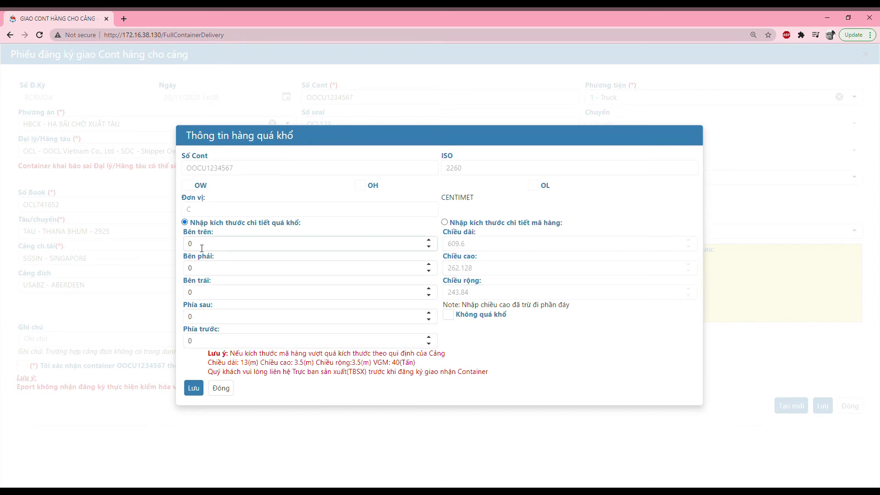
pyautogui.doubleClick(188, 268)
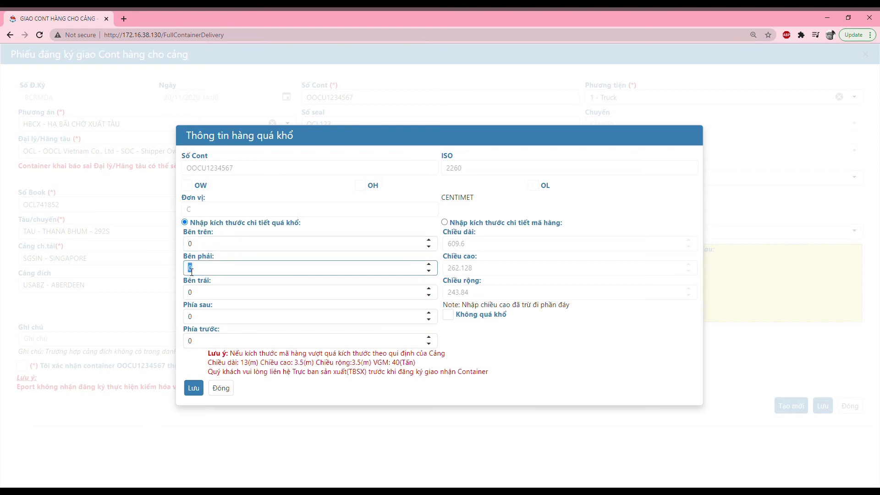
pyautogui.write('5')
pyautogui.click(200, 297)
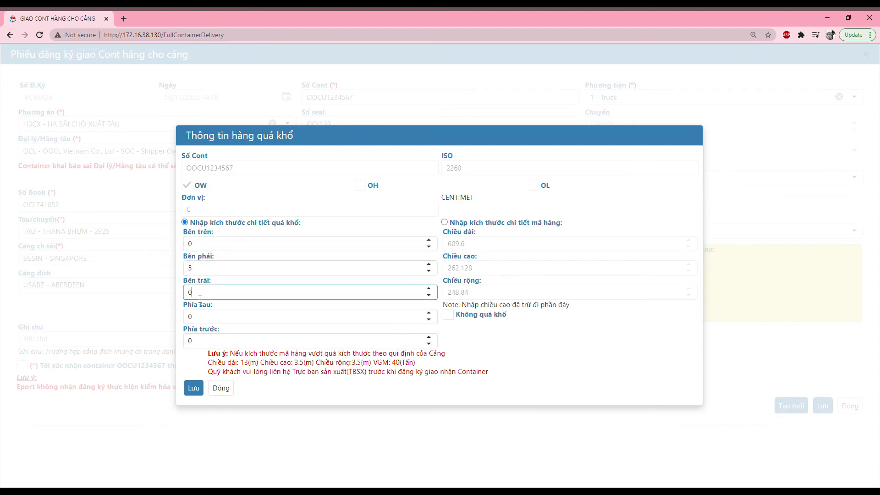
pyautogui.write('15')
pyautogui.click(194, 388)
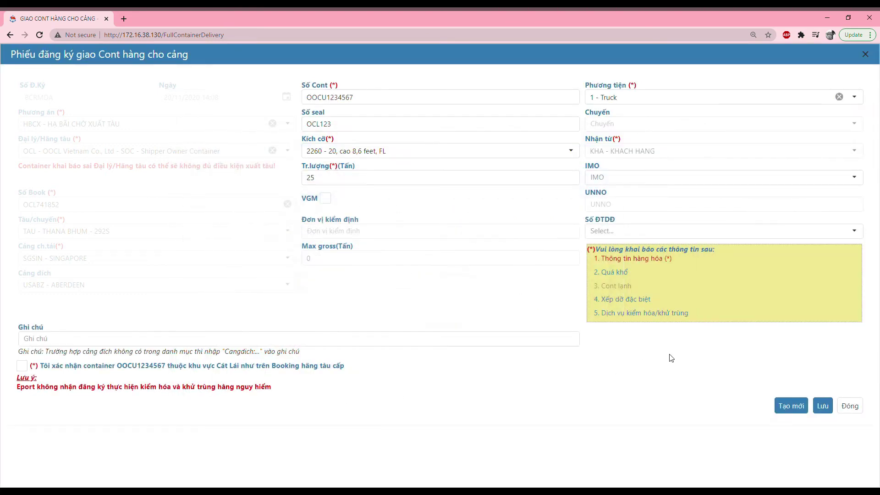
# Tick VGM, enter CHUHANG as verifying unit and max gross 30.48 tonnes
pyautogui.click(328, 201)
pyautogui.click(330, 232)
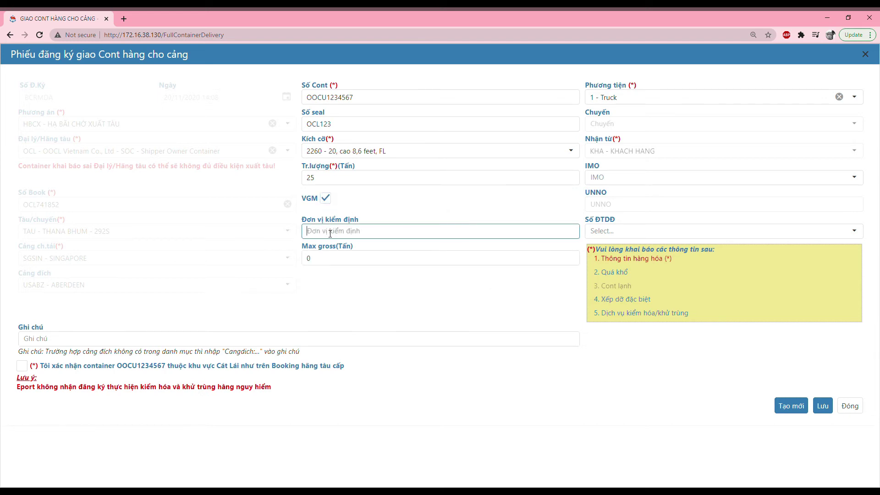
pyautogui.write('CHUHANG')
pyautogui.doubleClick(308, 259)
pyautogui.write('30.48')
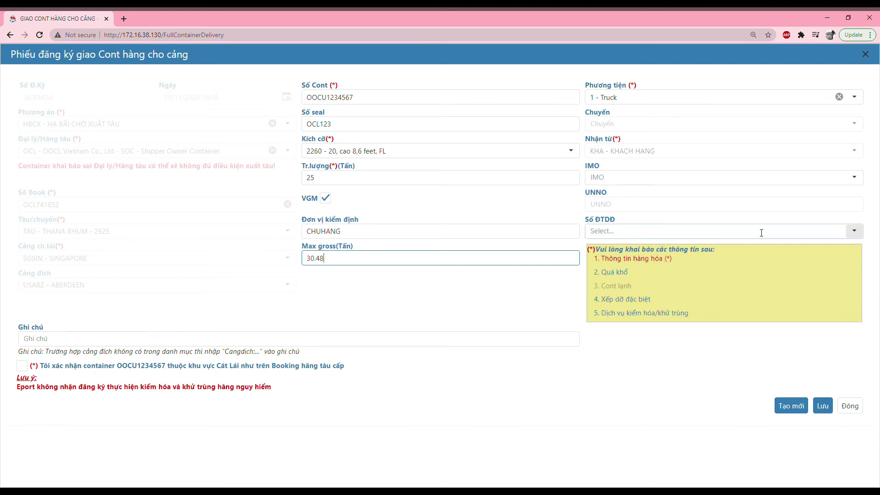
# Enter goods name 'máy móc' plus the cargo owner's name and phone number, then save
pyautogui.click(596, 258)
pyautogui.click(314, 281)
pyautogui.write('may')
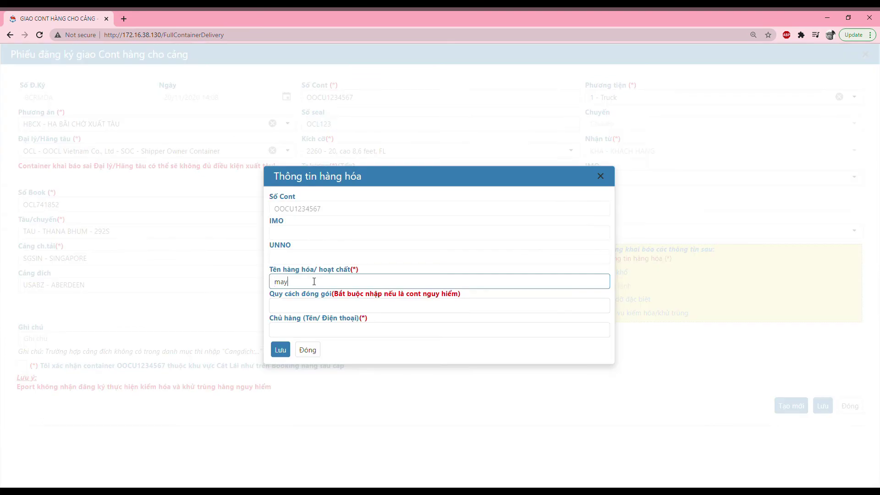
pyautogui.write(' móc')
pyautogui.click(304, 330)
pyautogui.write('Nguyên ')
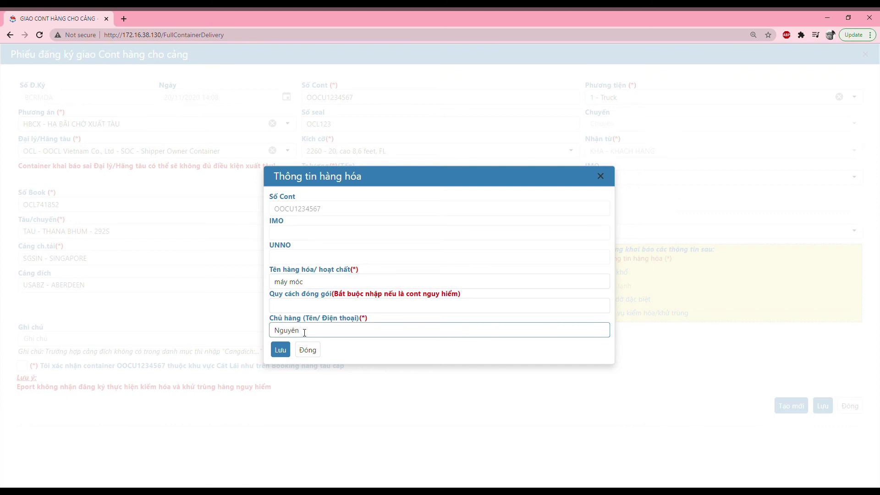
pyautogui.click(280, 349)
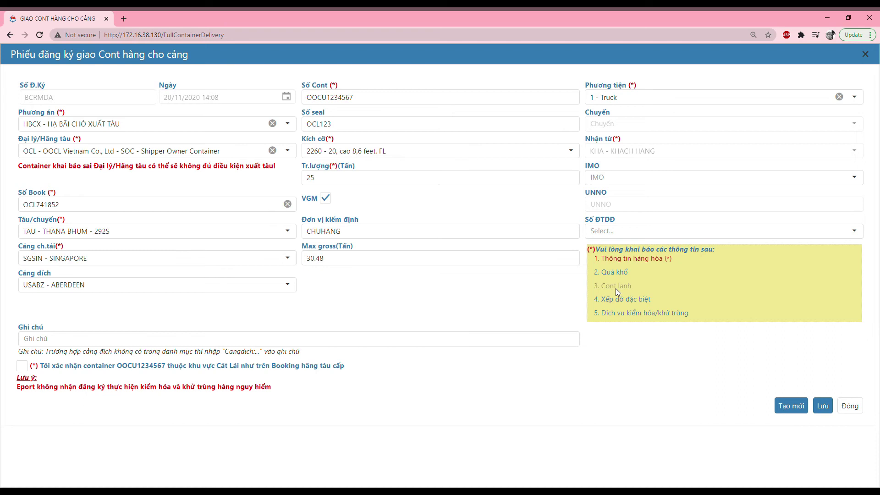
# Choose the Kiểm hóa inspection service for the container and save the selection
pyautogui.click(649, 314)
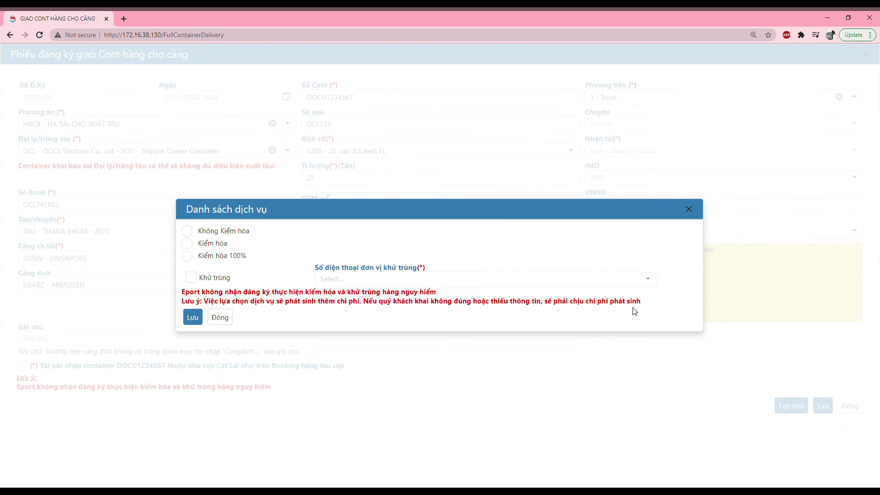
pyautogui.click(192, 249)
pyautogui.moveTo(183, 294); pyautogui.dragTo(437, 292)
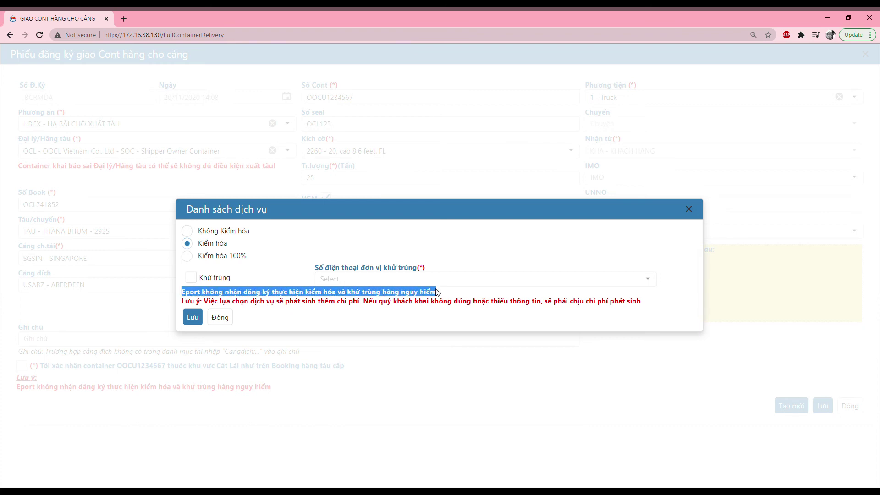
pyautogui.click(437, 292)
pyautogui.click(192, 317)
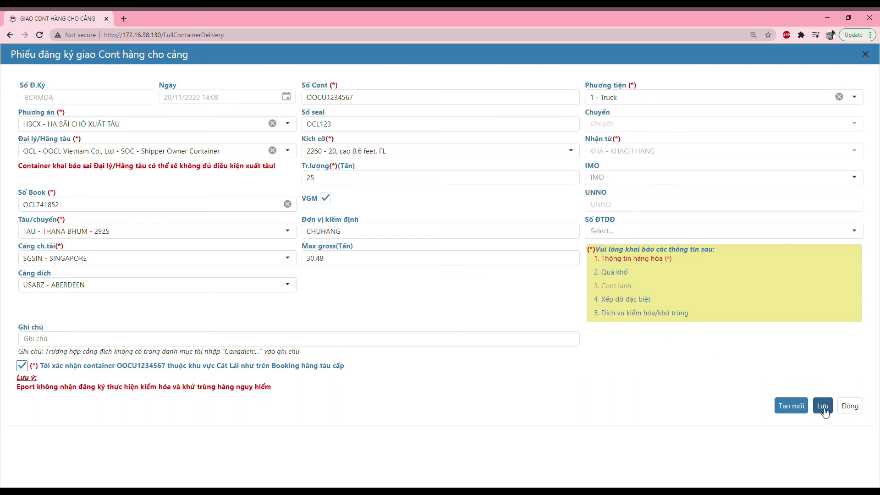
# Save the flat-rack delivery registration, acknowledge the success message and close the form
pyautogui.click(823, 406)
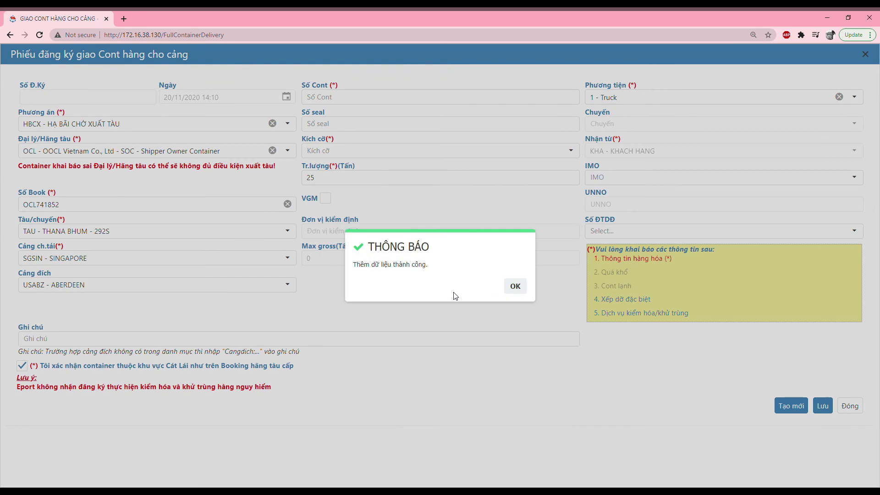
pyautogui.click(515, 288)
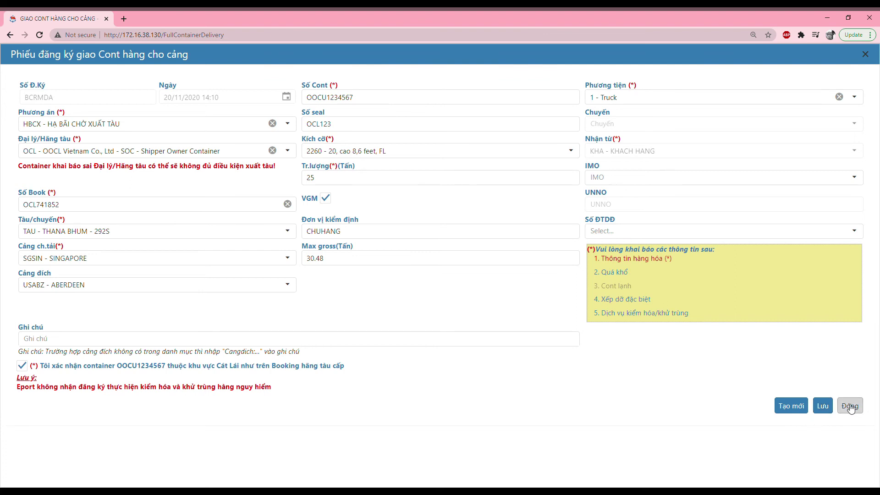
pyautogui.click(853, 409)
pyautogui.scroll(-1, 281, 344)
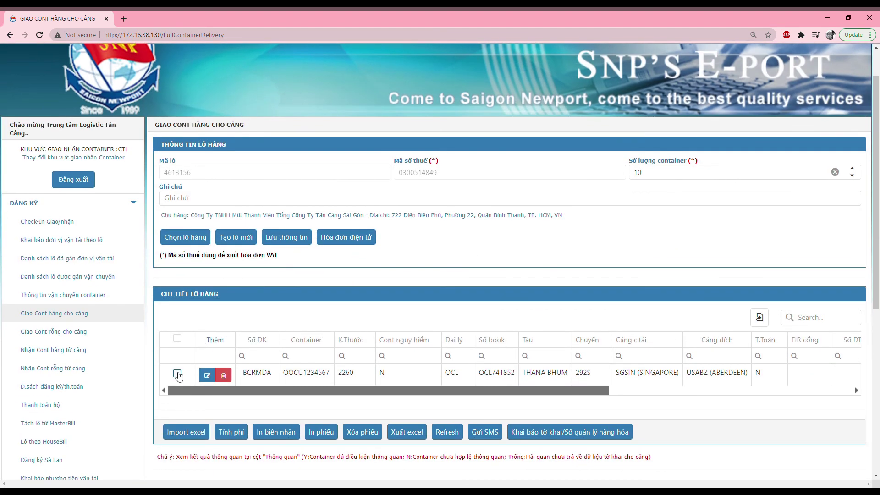
# Select the BCRMDA row and open lot 4613156's customs declaration page, checking both number lists
pyautogui.click(177, 373)
pyautogui.click(545, 436)
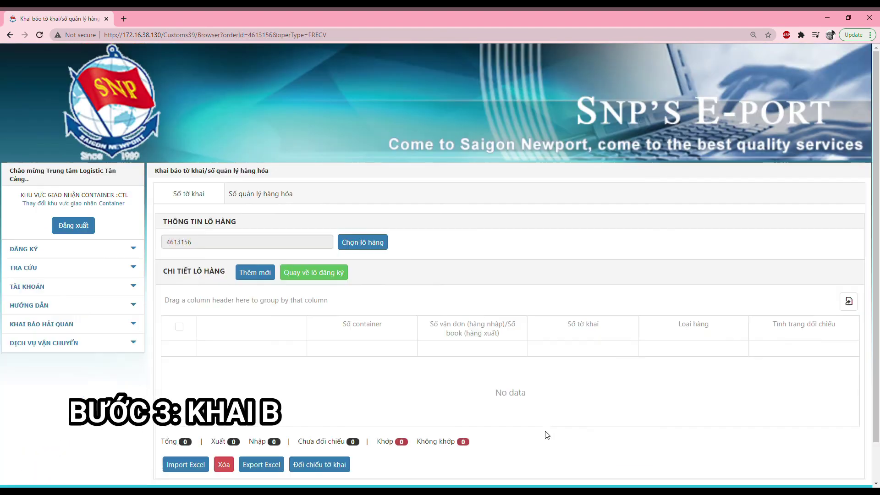
pyautogui.scroll(-1, 238, 314)
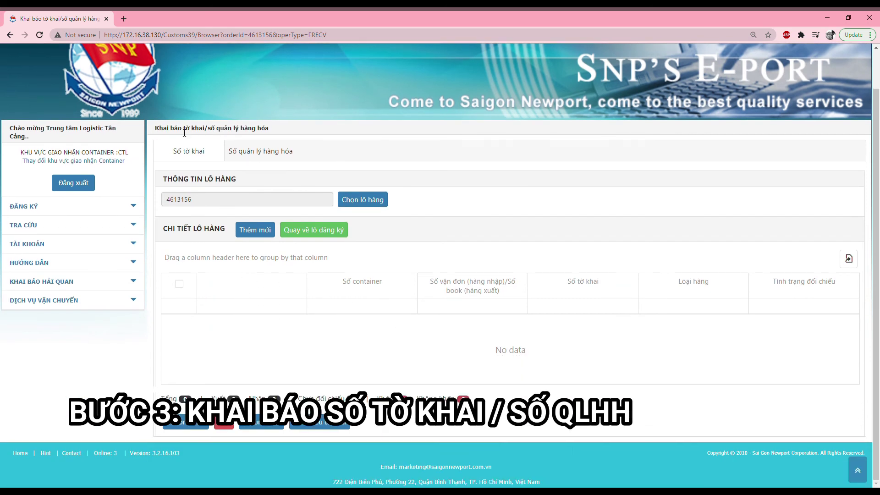
pyautogui.moveTo(159, 132); pyautogui.dragTo(282, 132)
pyautogui.click(285, 134)
pyautogui.click(250, 153)
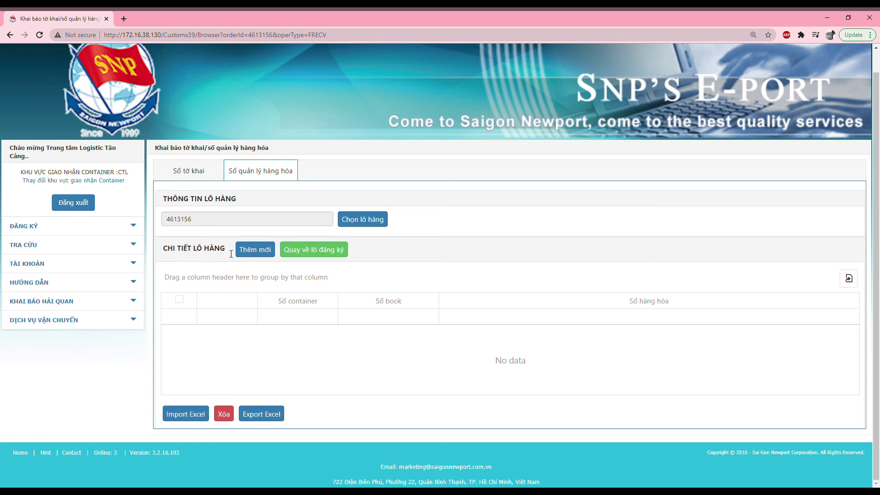
pyautogui.click(197, 175)
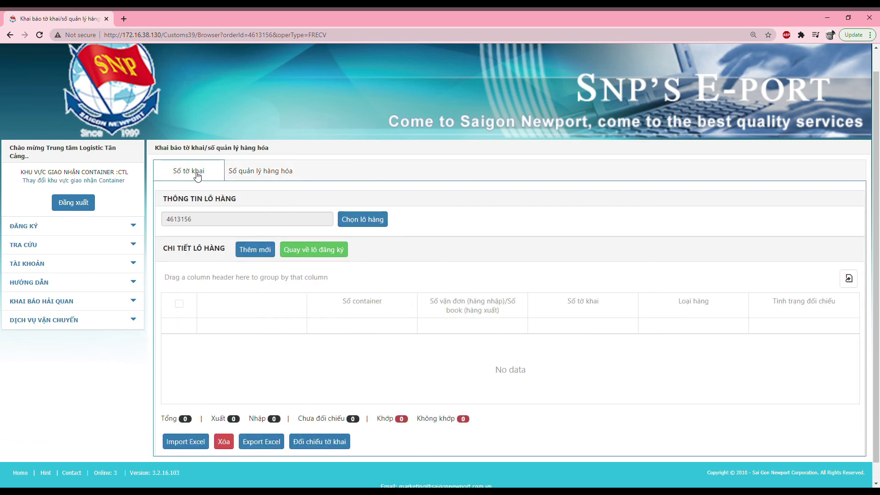
pyautogui.click(256, 253)
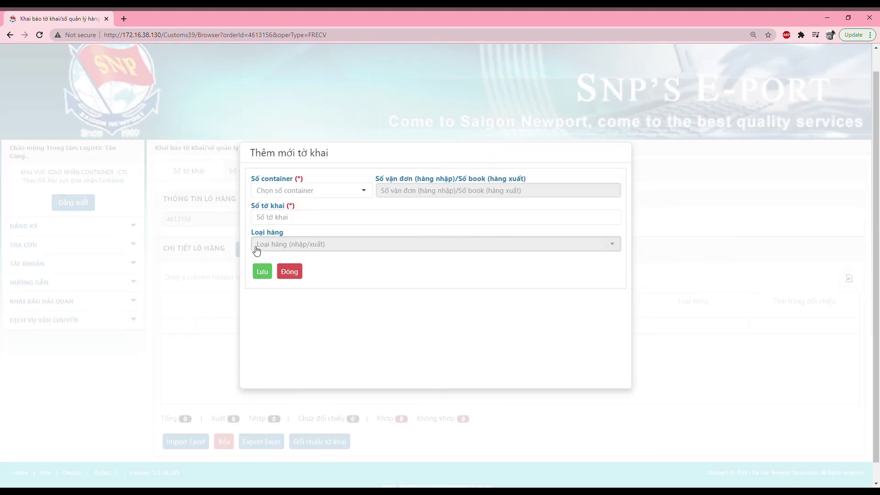
pyautogui.click(365, 194)
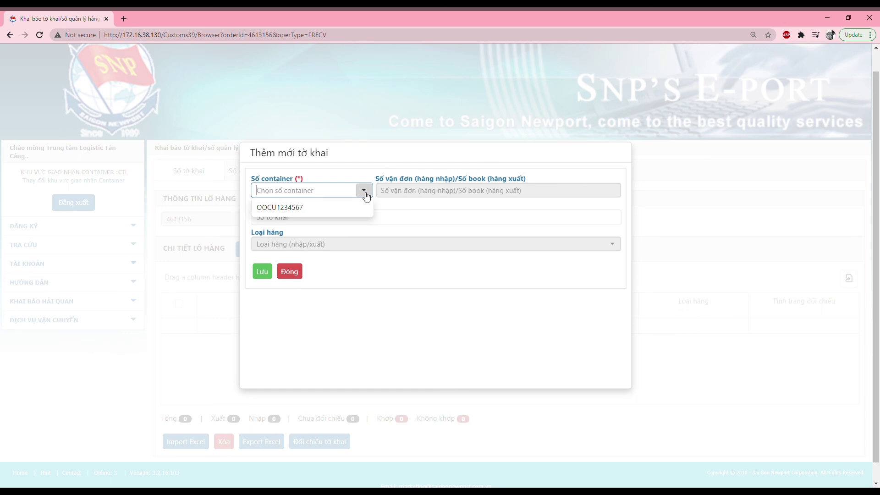
pyautogui.click(301, 209)
pyautogui.click(296, 220)
pyautogui.write('1010101010')
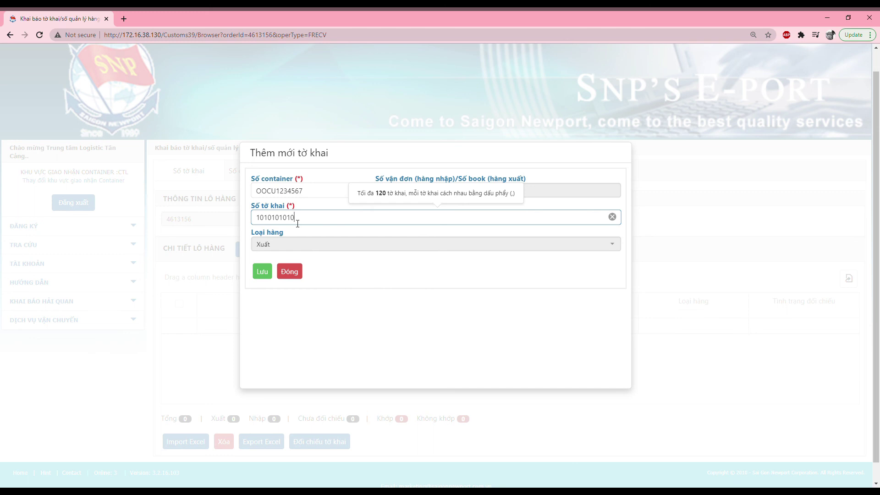
pyautogui.write('10')
pyautogui.click(262, 272)
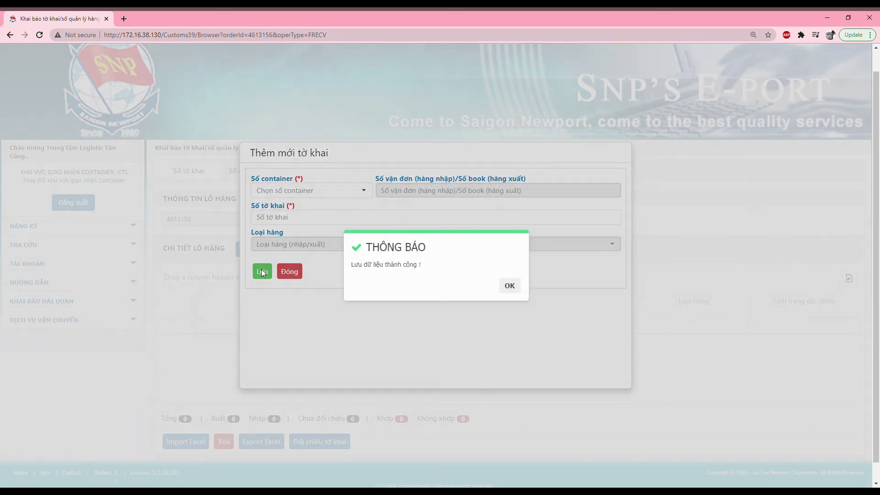
pyautogui.click(518, 287)
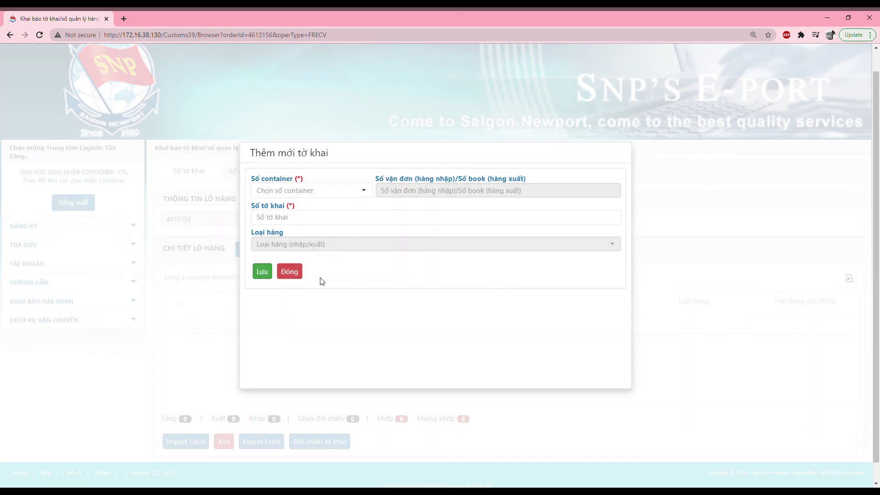
pyautogui.click(295, 275)
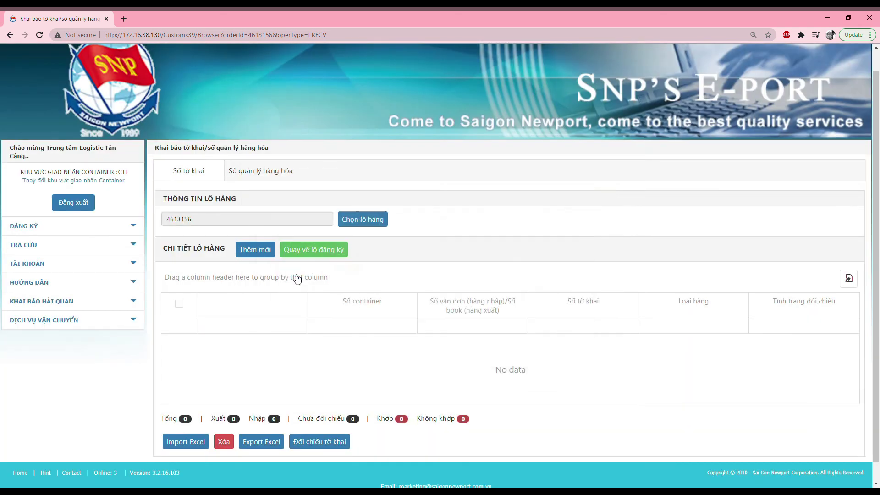
# Return to the registration lot and scroll across the container table
pyautogui.click(313, 251)
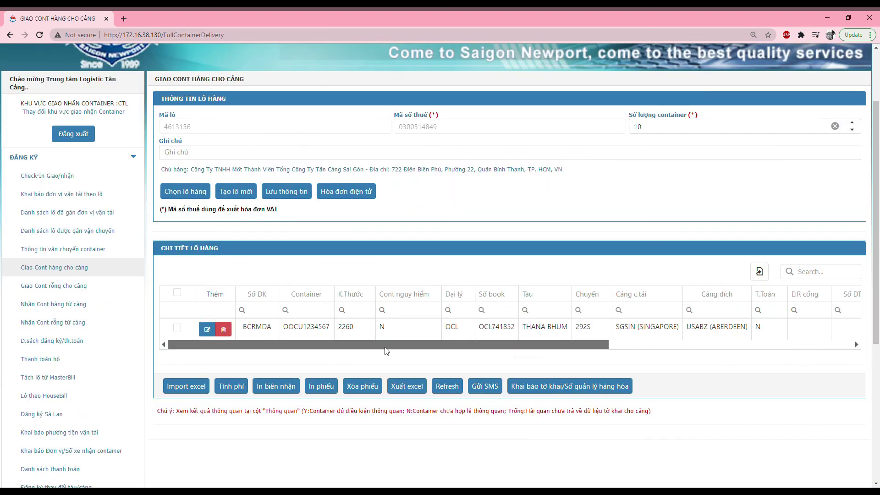
pyautogui.moveTo(384, 345); pyautogui.dragTo(646, 342)
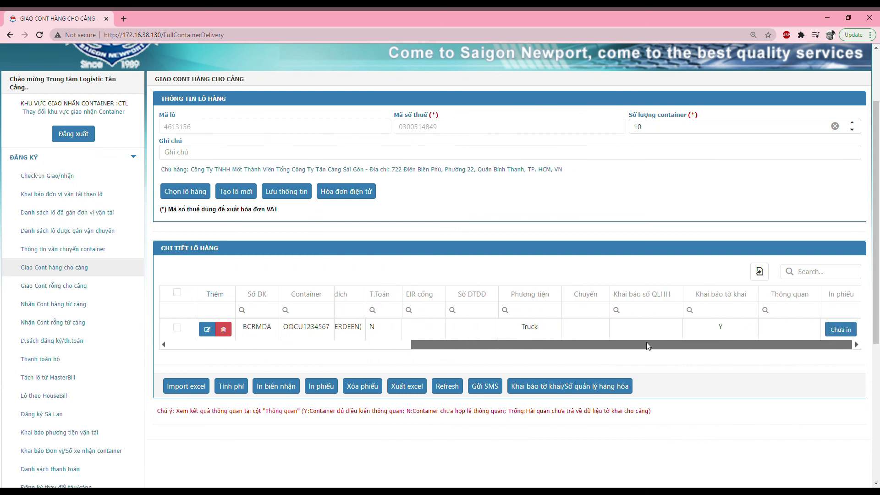
pyautogui.click(690, 310)
pyautogui.moveTo(660, 345); pyautogui.dragTo(428, 347)
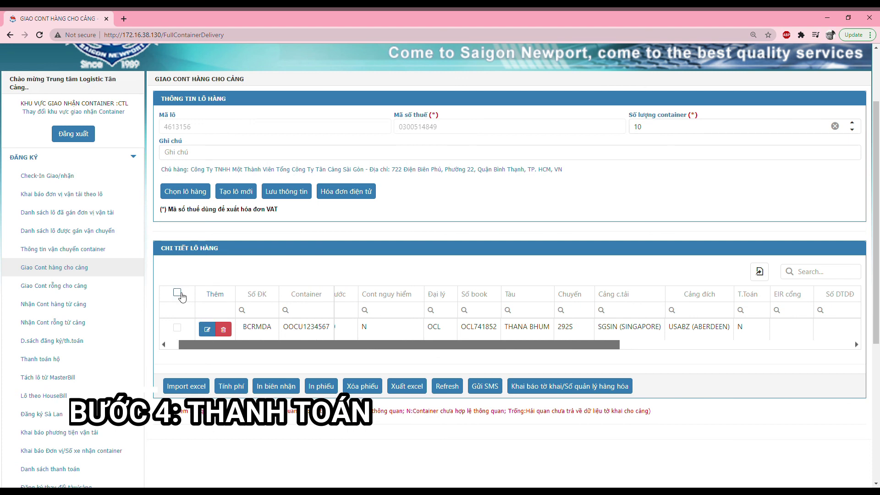
# Calculate charges for all containers and select the 190,000 and 960,000 VND fees
pyautogui.click(176, 293)
pyautogui.click(231, 387)
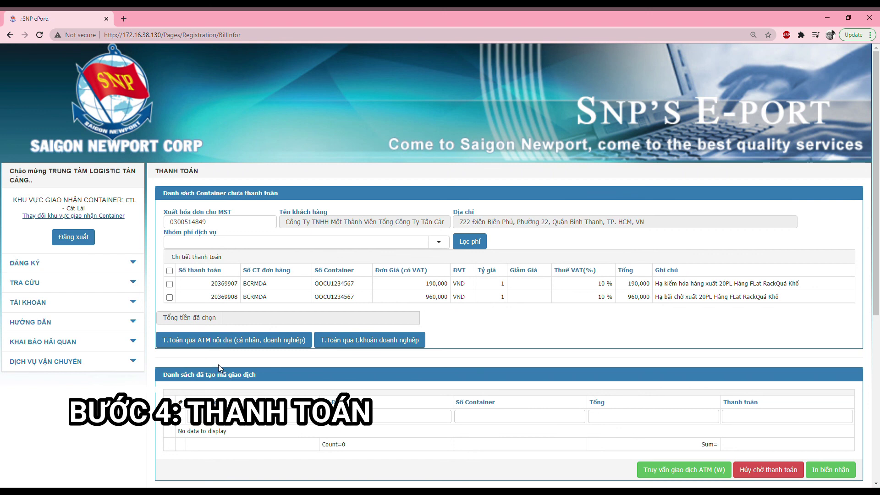
pyautogui.click(170, 271)
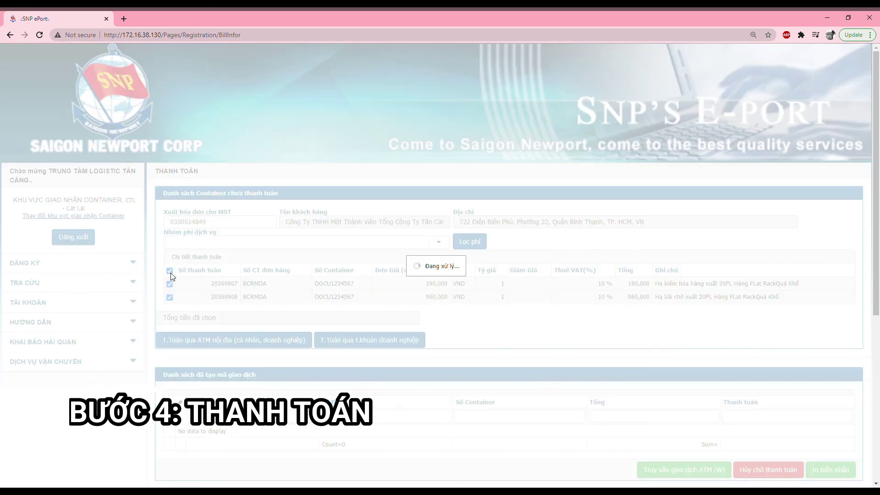